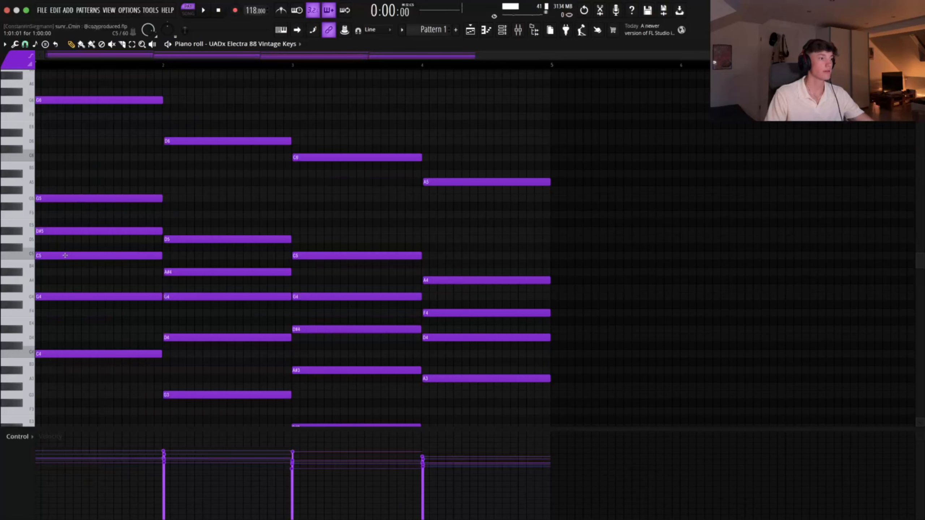
# - Audition the G and C notes of the first chord in the Pattern 1 piano roll, from C4 to G6
pyautogui.click(52, 198)
pyautogui.click(54, 296)
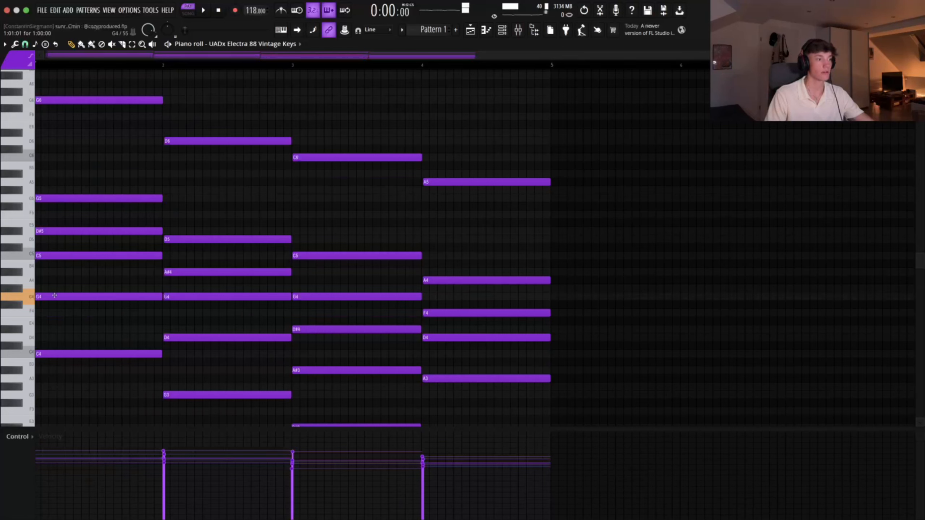
pyautogui.click(56, 252)
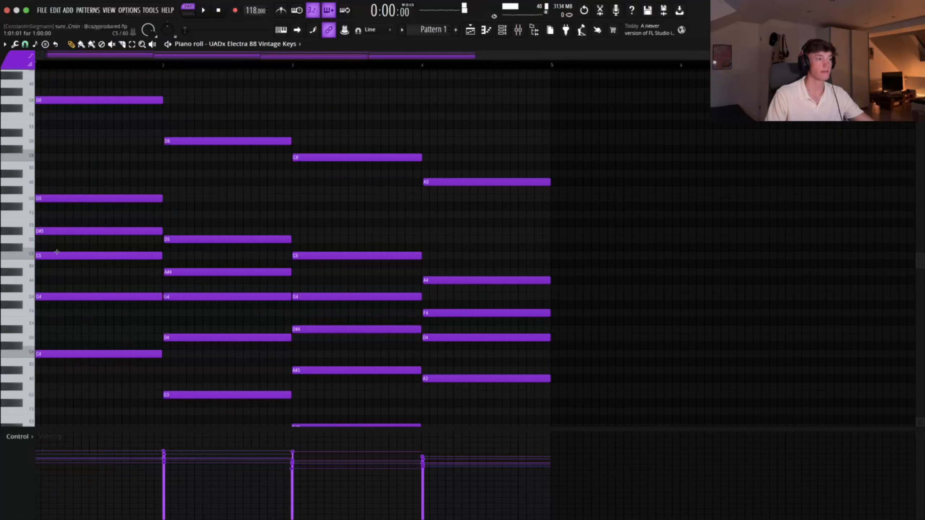
pyautogui.click(57, 352)
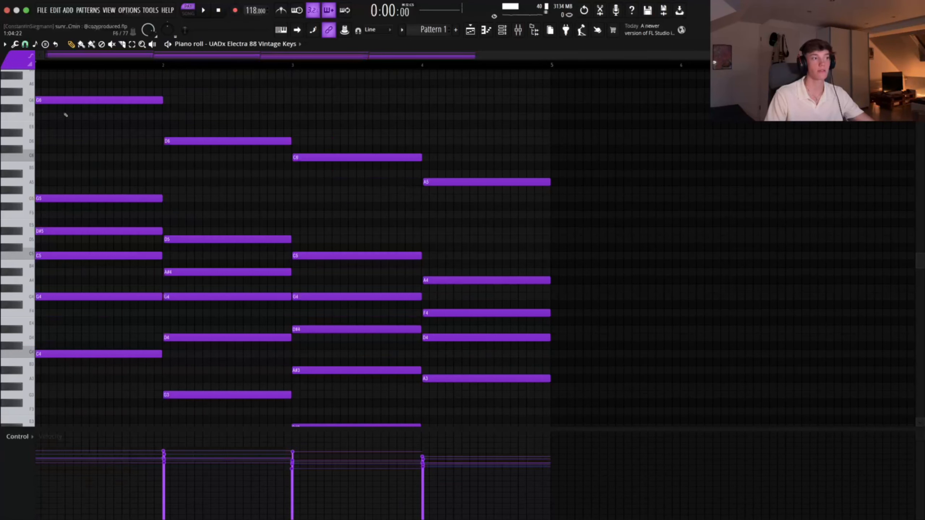
pyautogui.click(59, 98)
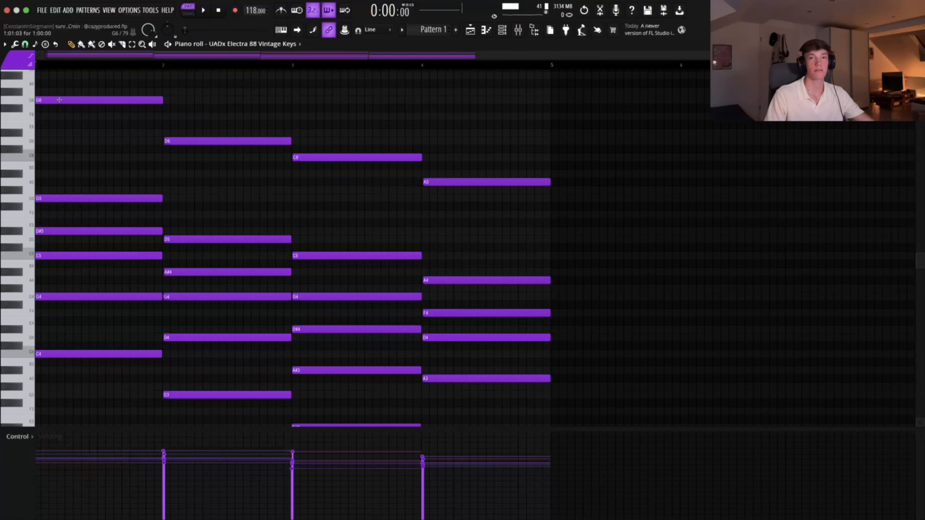
# - Play back the whole four-bar chord progression of Pattern 1 in the piano roll
pyautogui.scroll(-1, 115, 197)
pyautogui.keyDown('ctrl'); pyautogui.scroll(-1, 115, 197); pyautogui.keyUp('ctrl')
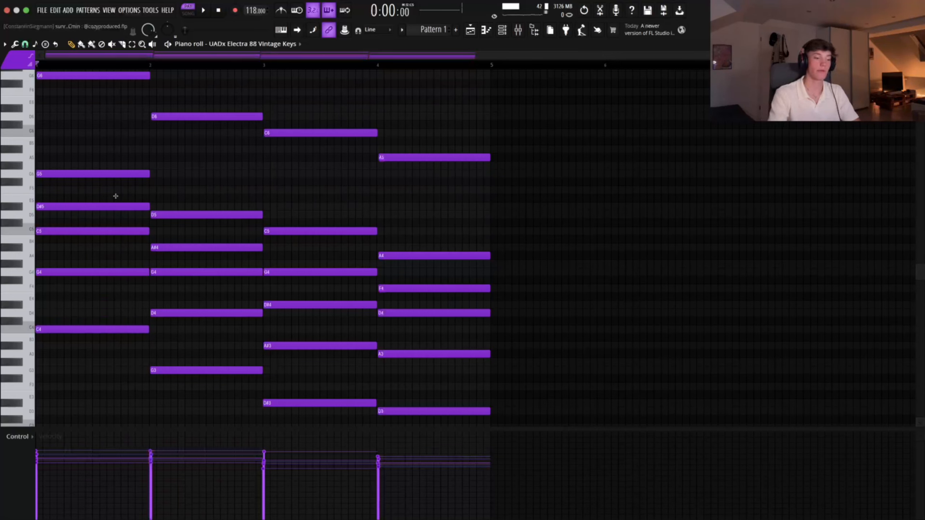
pyautogui.press('space')
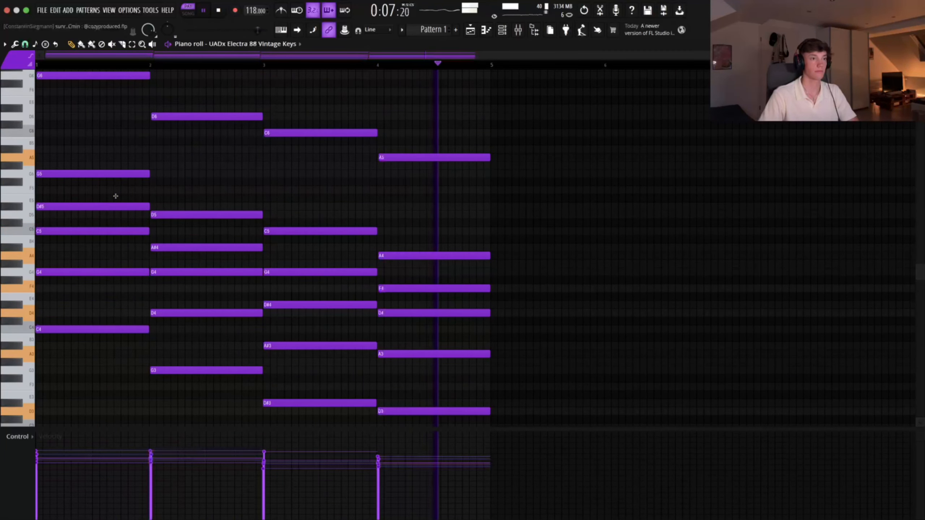
pyautogui.press('space')
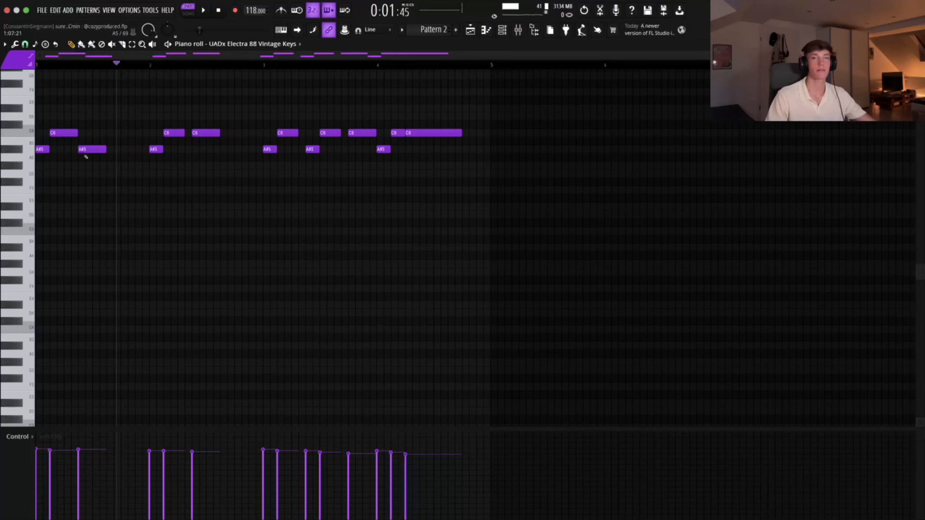
# - Listen to the Pattern 2 melody, and play Pattern 1 with the mixer open on the Electra 88 Vintage Keys track
pyautogui.scroll(2, 86, 157)
pyautogui.press('space')
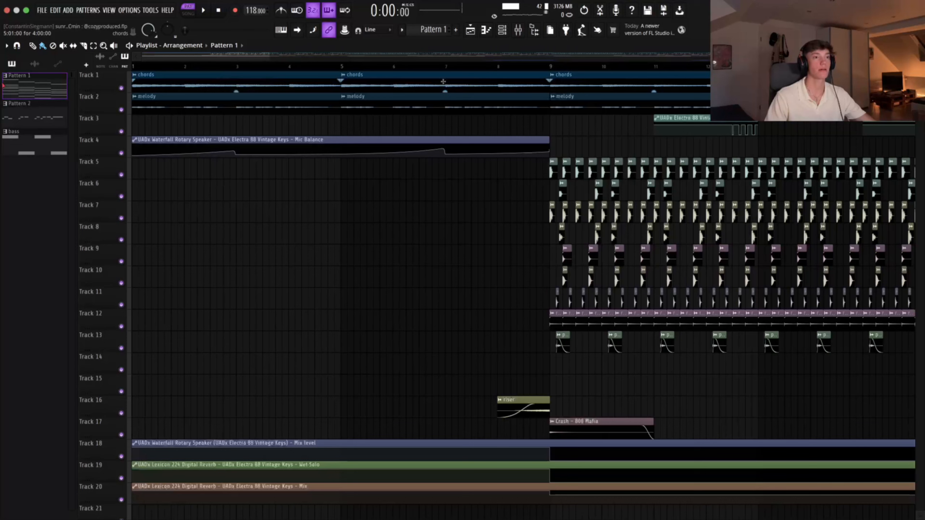
pyautogui.press('F9')
pyautogui.press('space')
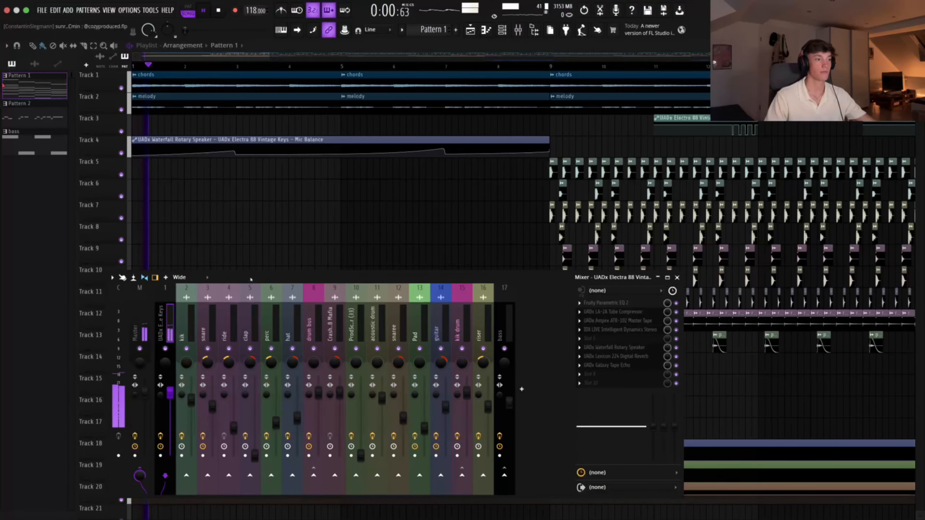
pyautogui.press('space')
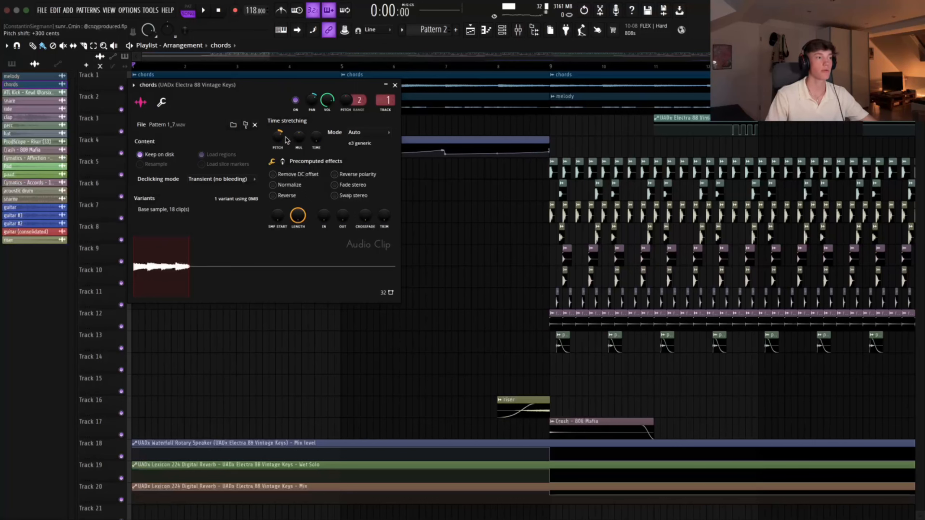
# - Inspect the time-stretching pitch settings of the melody and chords audio clips
pyautogui.click(395, 85)
pyautogui.doubleClick(285, 99)
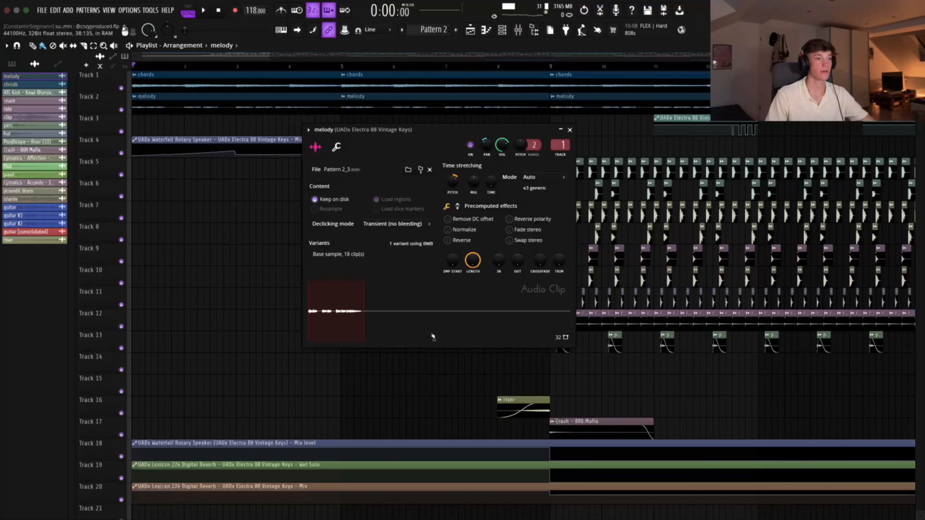
pyautogui.click(571, 131)
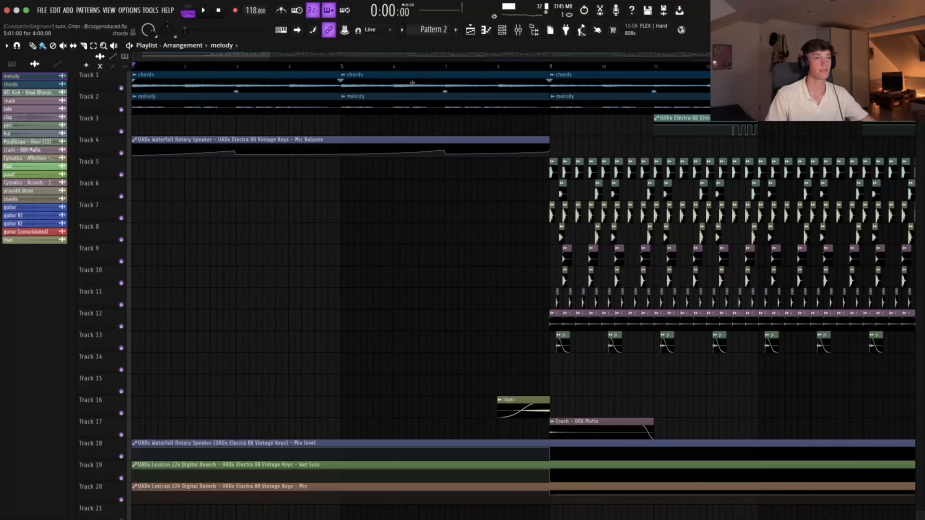
pyautogui.doubleClick(320, 77)
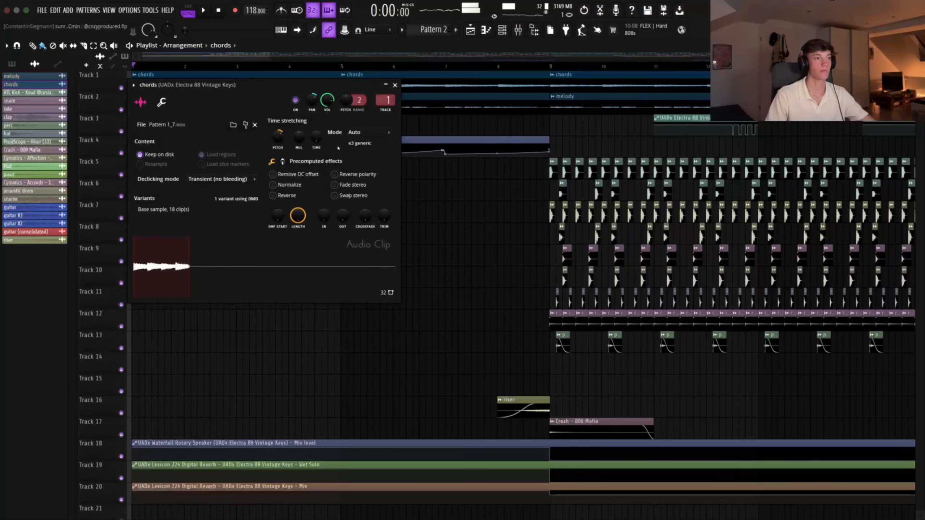
pyautogui.click(395, 84)
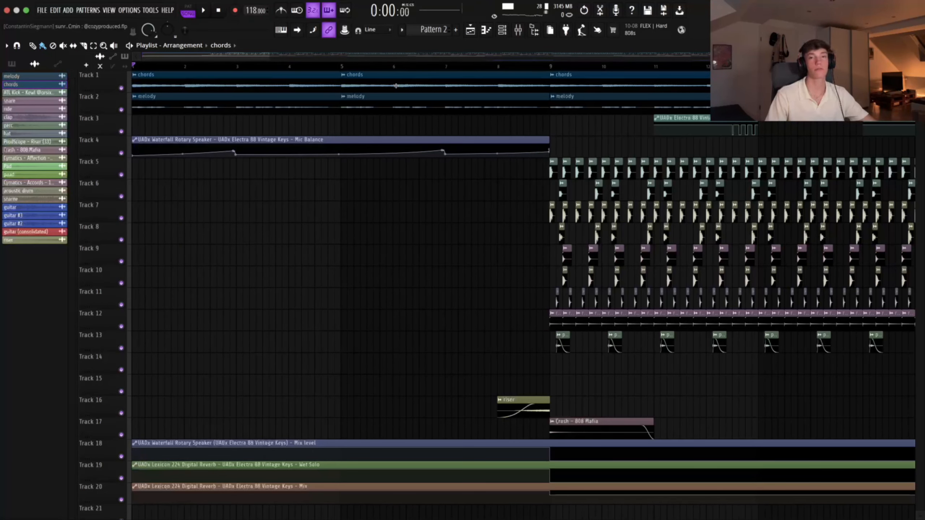
# - Inspect Fruity Parametric EQ 2 on the Electra 88 mixer track and listen to the keys with the EQ and LA-2A compressor enabled
pyautogui.click(518, 30)
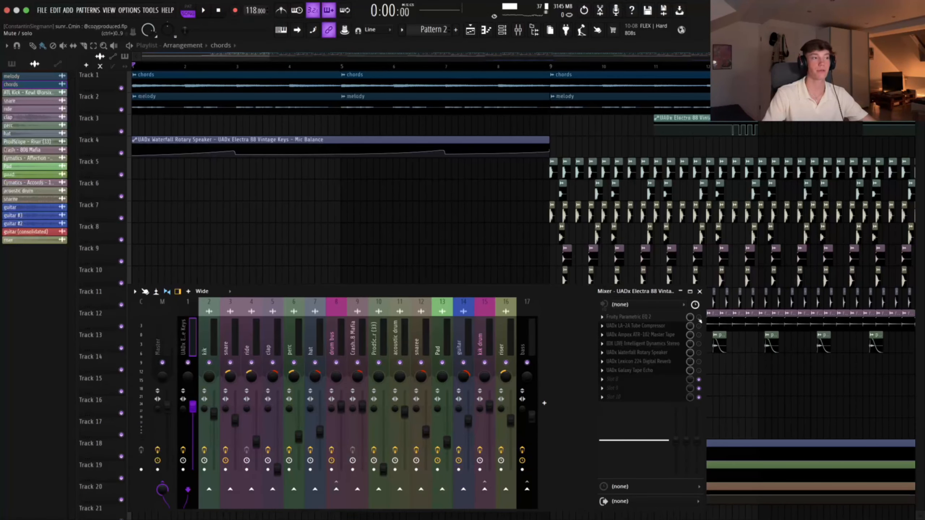
pyautogui.click(629, 317)
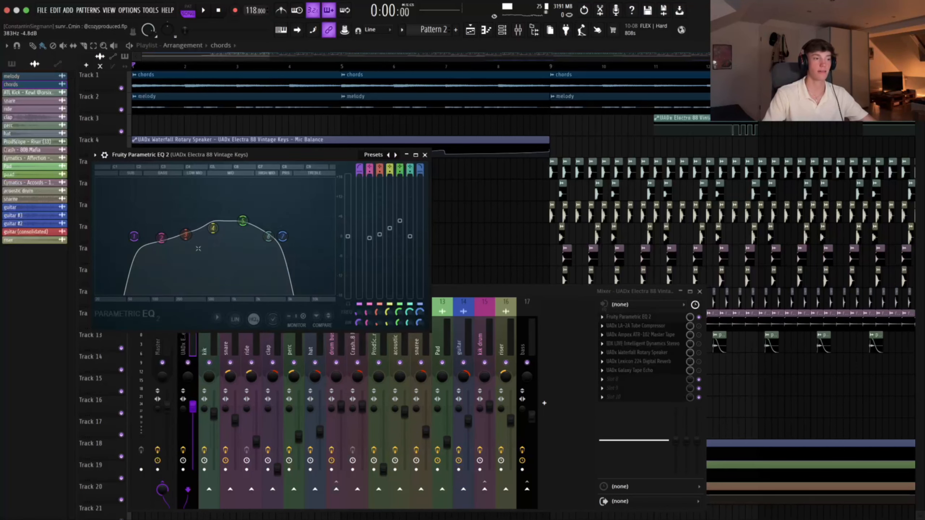
pyautogui.press('space')
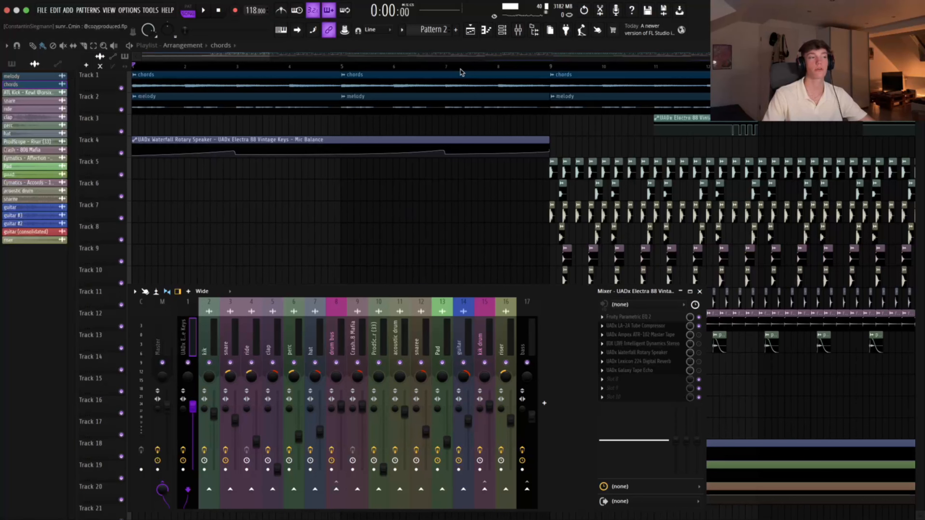
pyautogui.press('space')
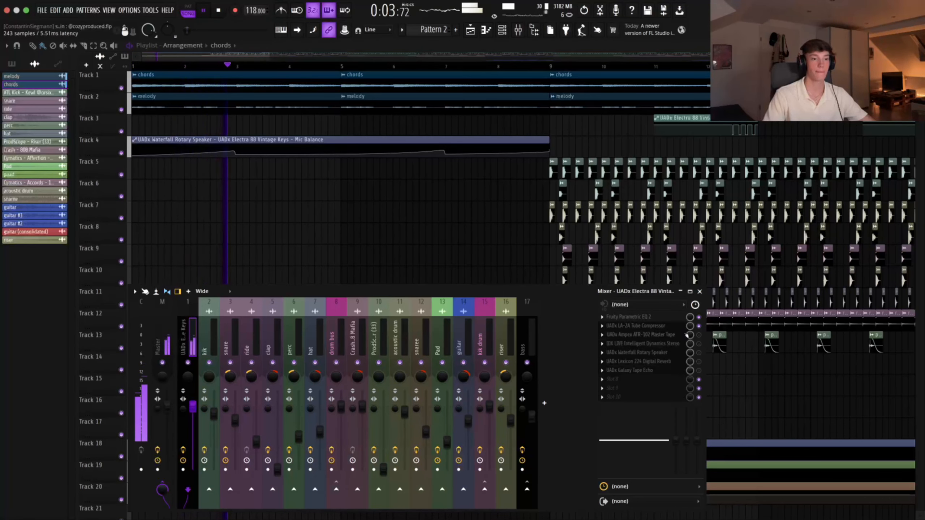
pyautogui.press('space')
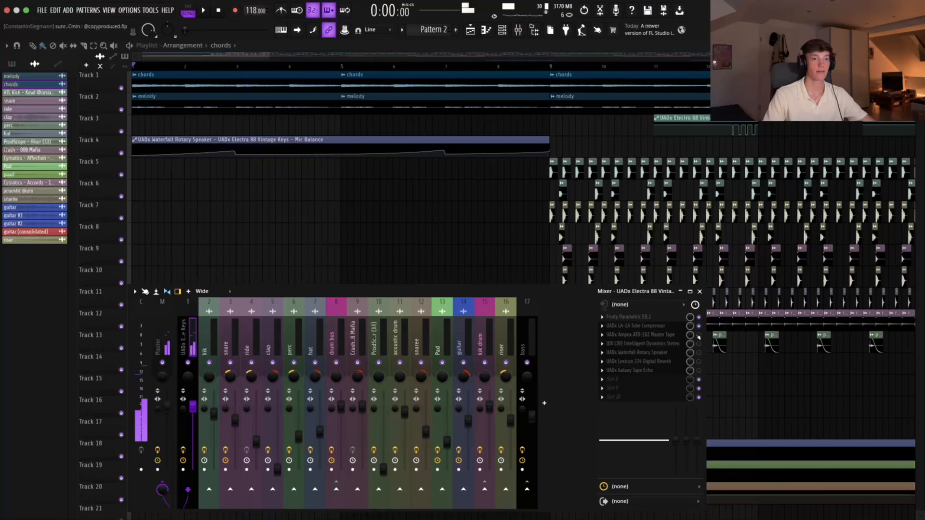
# - Inspect the UADx Ampex ATR-102 Master Tape effect on the keys track and listen to the arrangement through it
pyautogui.click(670, 336)
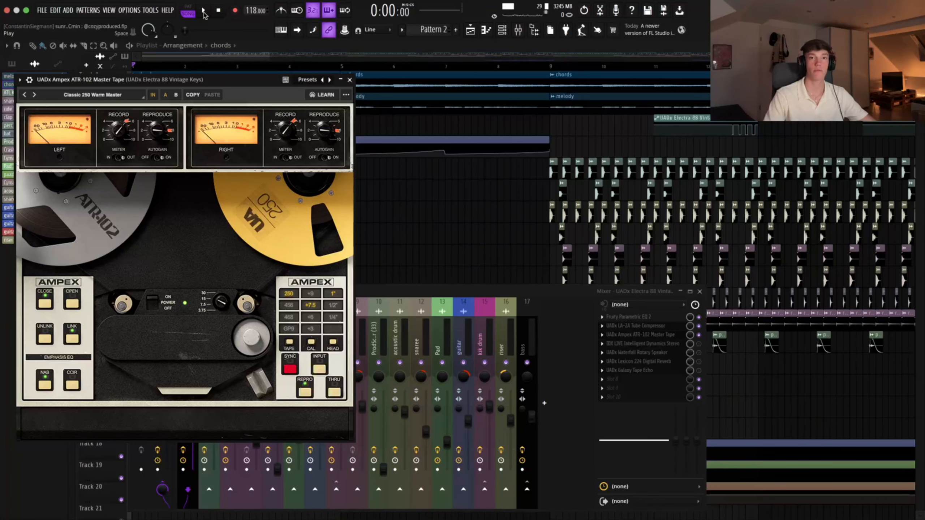
pyautogui.click(204, 13)
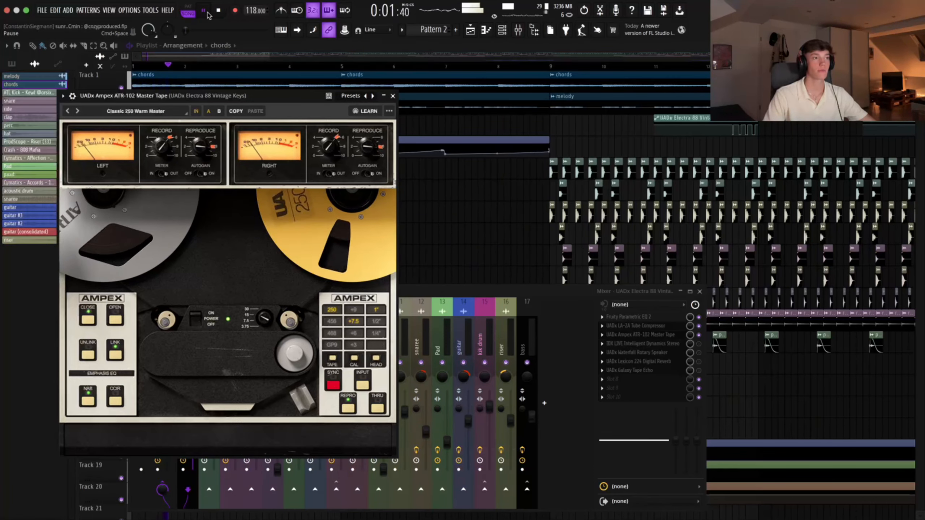
pyautogui.click(392, 95)
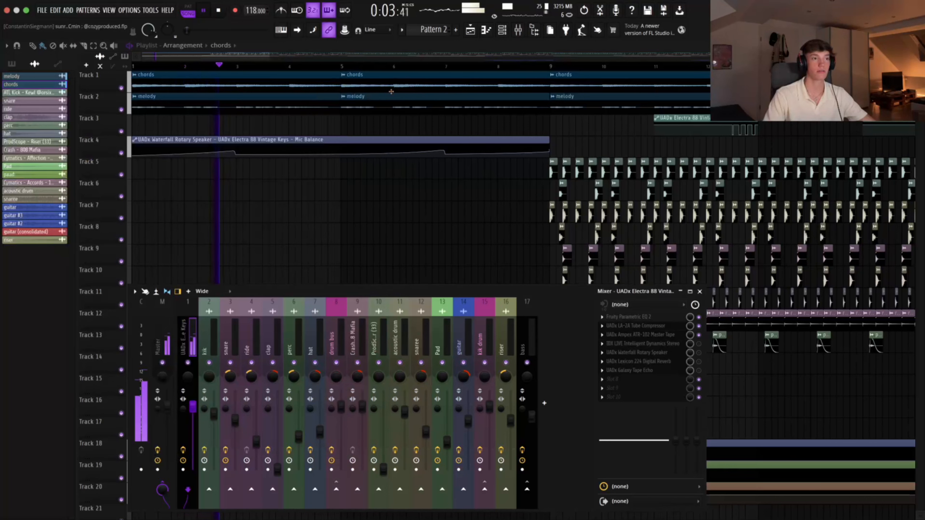
pyautogui.press('space')
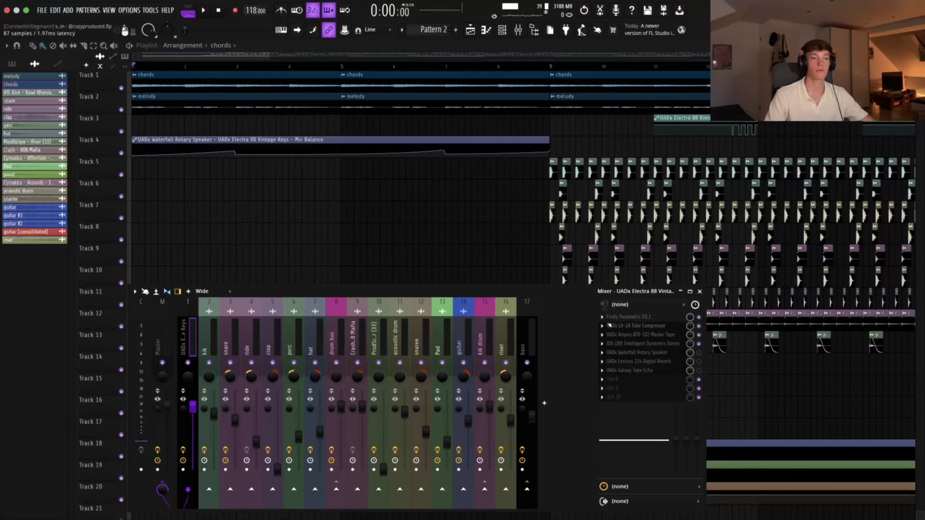
# - Listen to the keys through the IDX LIVE dynamics effect and the Lexicon 224 Digital Reverb, closing the reverb's window
pyautogui.press('space')
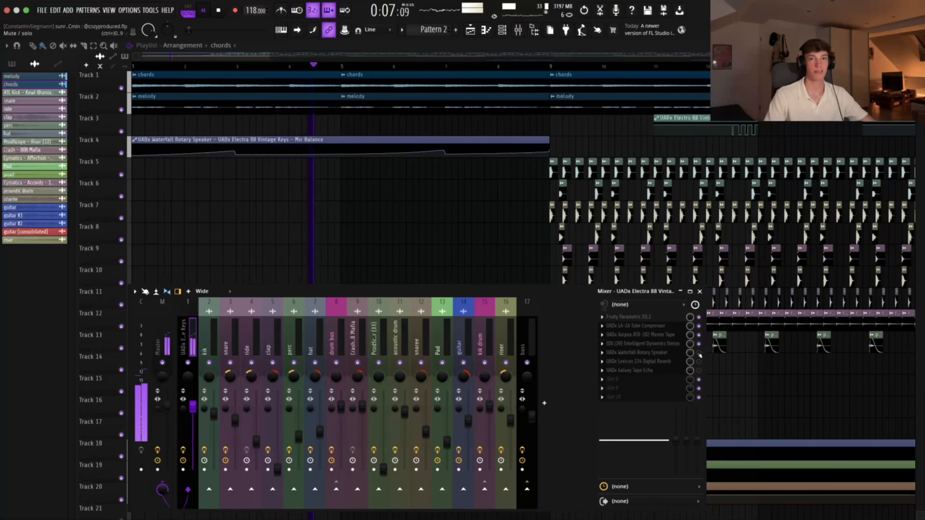
pyautogui.press('space')
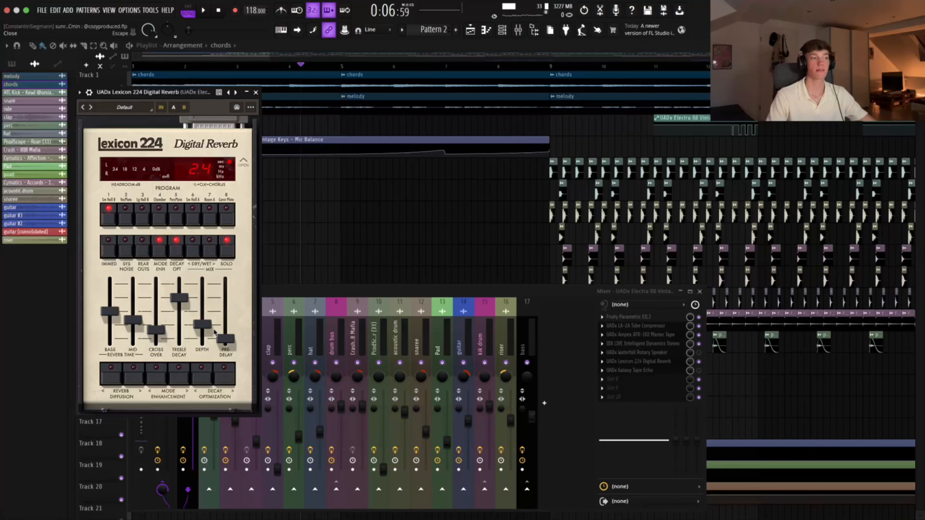
pyautogui.click(256, 93)
pyautogui.press('space')
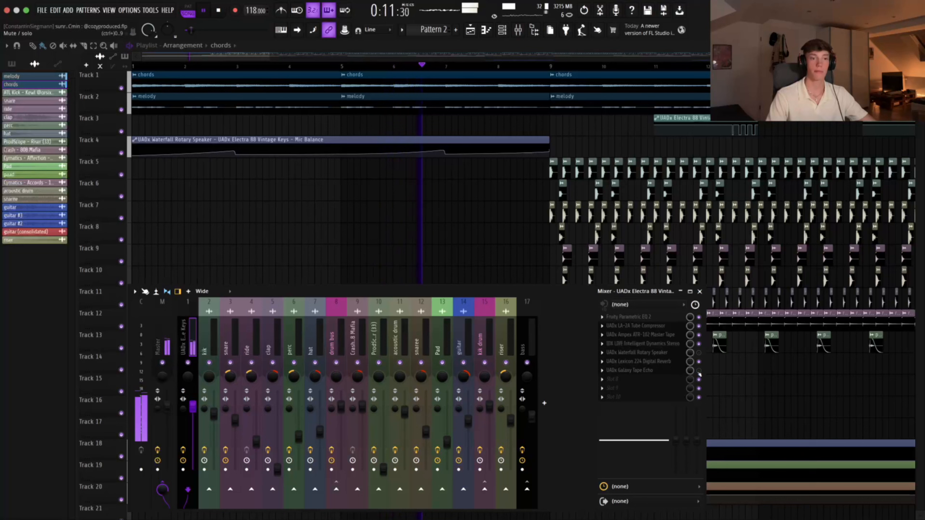
pyautogui.press('space')
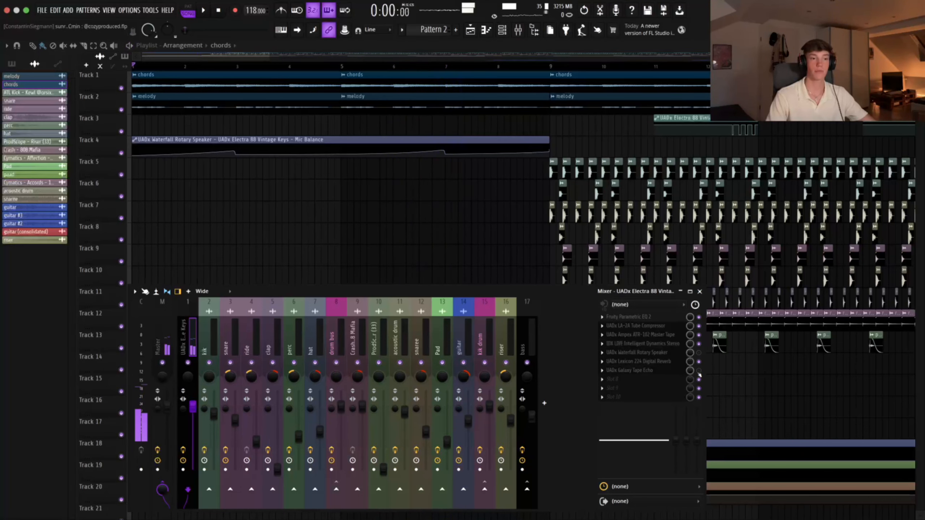
# - Inspect the UADx Galaxy Tape Echo on the keys track and listen to the arrangement with it enabled
pyautogui.click(637, 370)
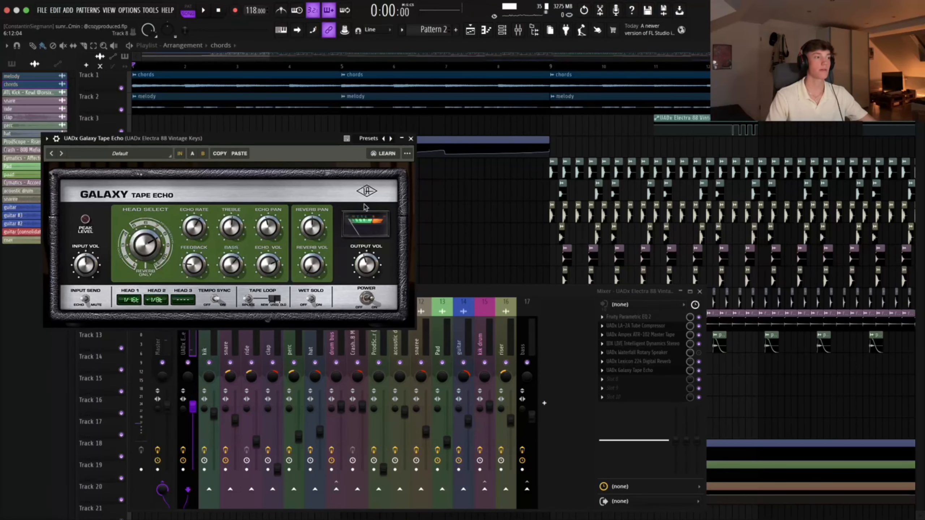
pyautogui.press('space')
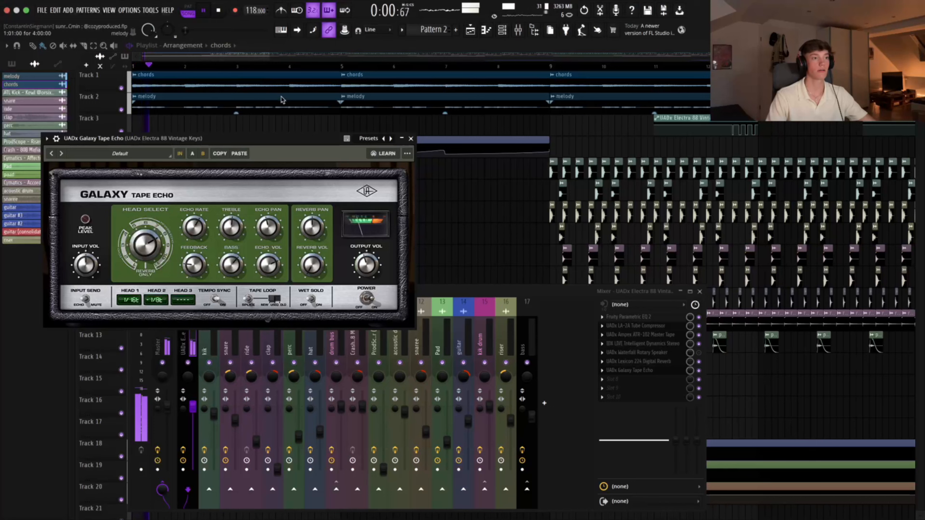
pyautogui.click(411, 138)
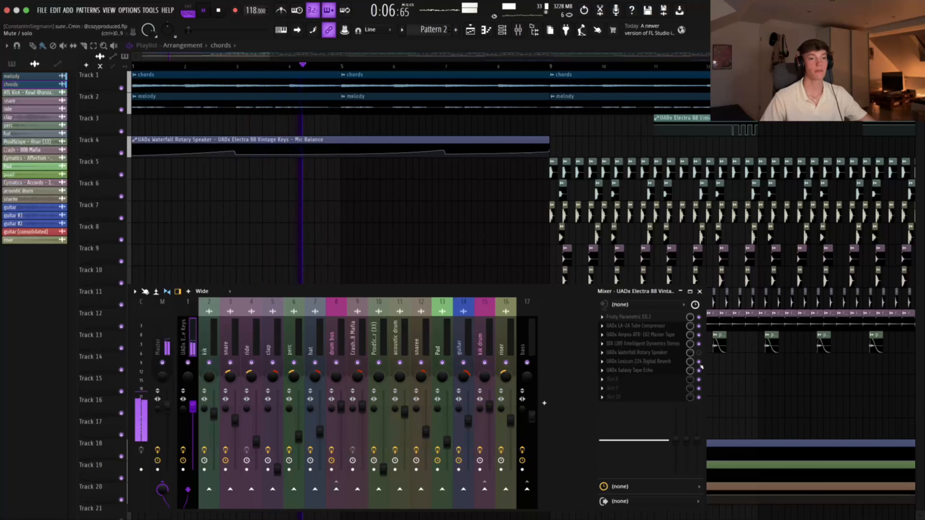
# - Compare the keys with and without the Lexicon 224 Digital Reverb, and close the mixer to return to the arrangement
pyautogui.press('space')
pyautogui.press('space')
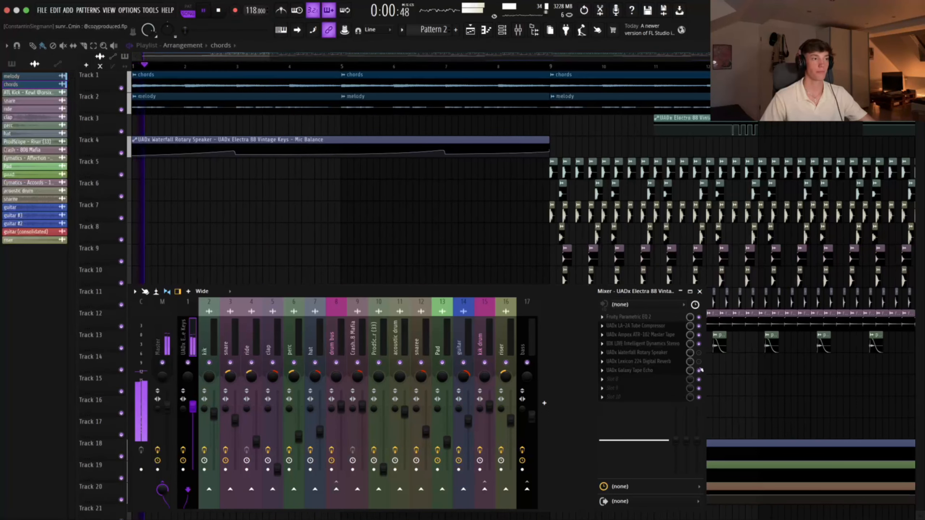
pyautogui.press('space')
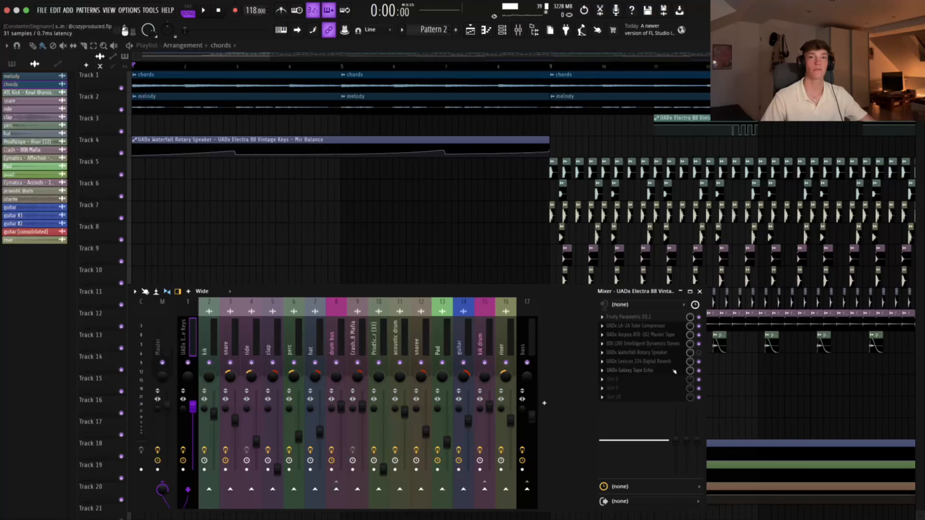
pyautogui.press('space')
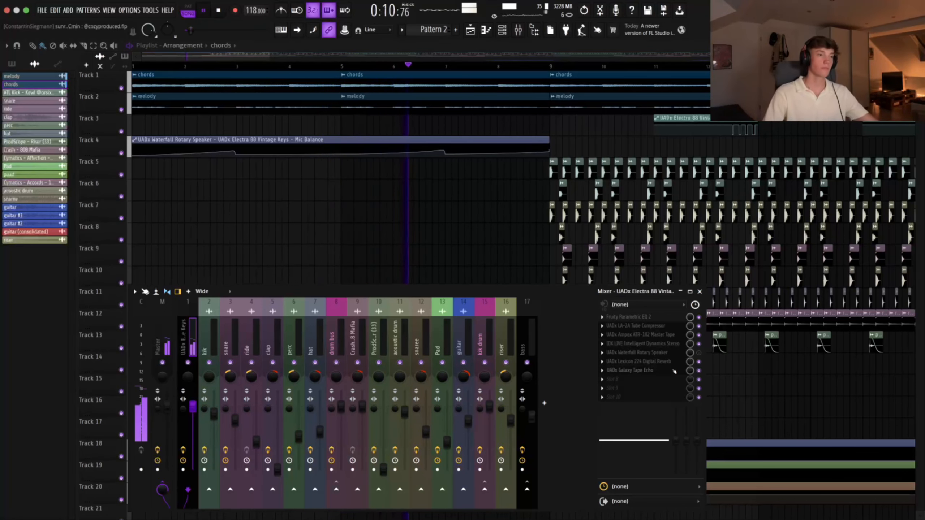
pyautogui.press('space')
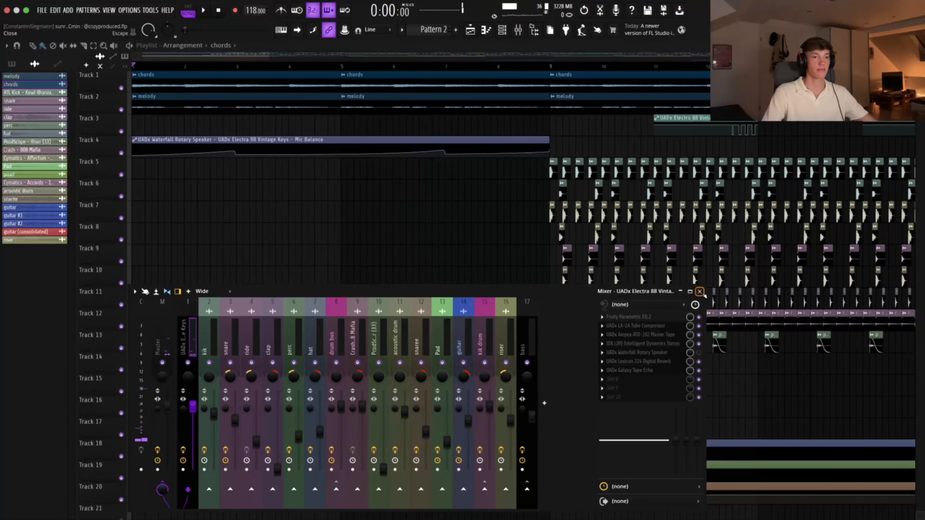
pyautogui.click(699, 292)
pyautogui.scroll(-1, 238, 197)
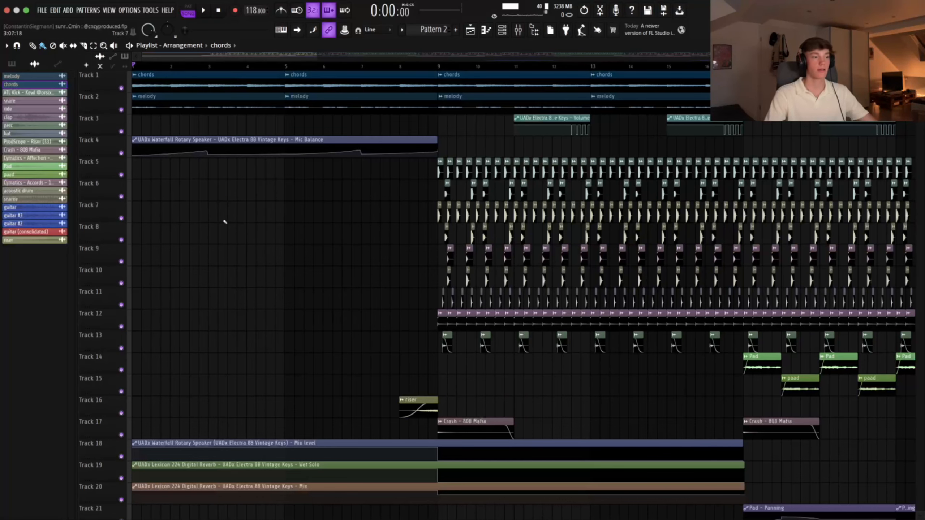
# - Inspect the UADx Waterfall Rotary Speaker effect in the keys track's mixer chain and close its window
pyautogui.scroll(3, 231, 263)
pyautogui.press('F9')
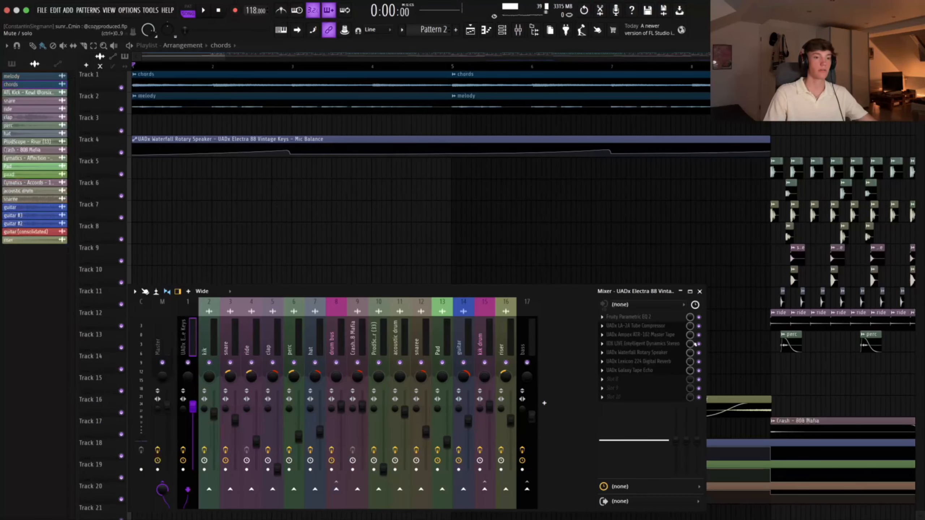
pyautogui.click(658, 353)
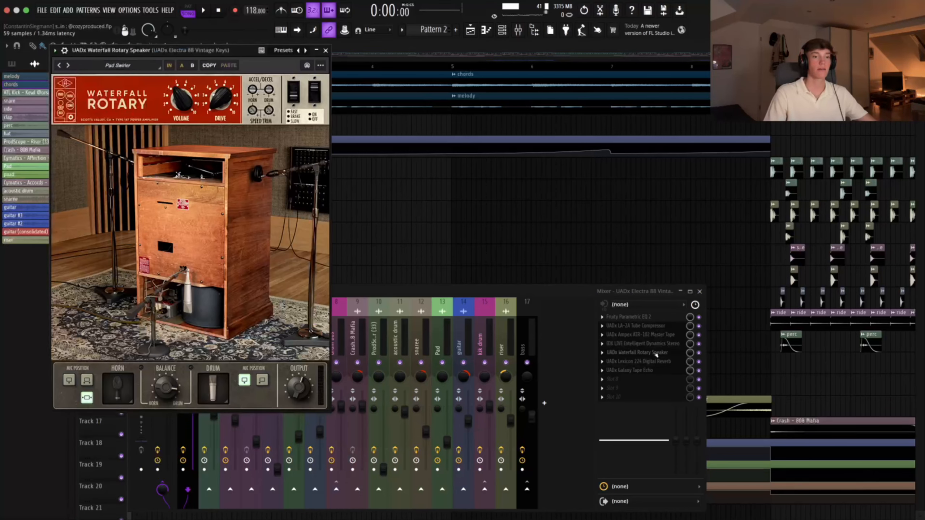
pyautogui.click(326, 49)
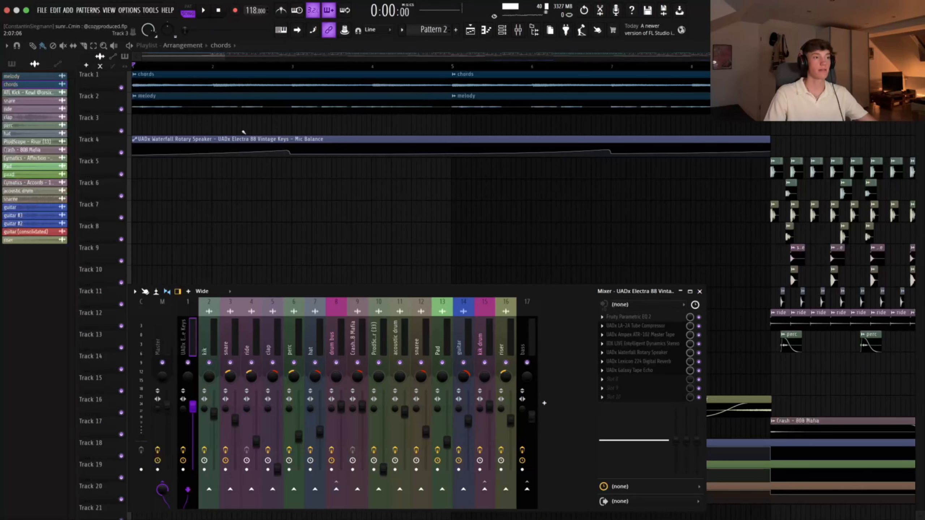
# - Mute the Waterfall Rotary Speaker Mic Balance automation on Track 4 and listen to the keys without it
pyautogui.click(237, 140)
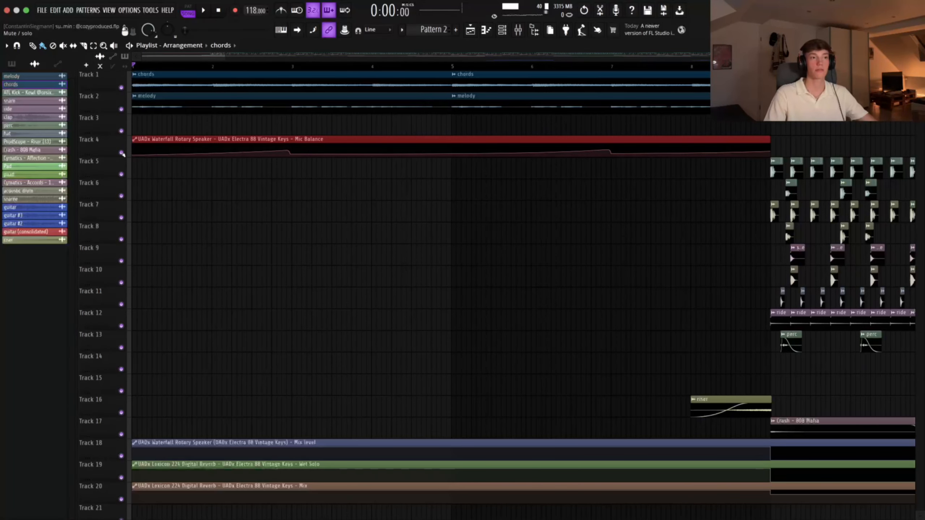
pyautogui.click(121, 153)
pyautogui.click(518, 33)
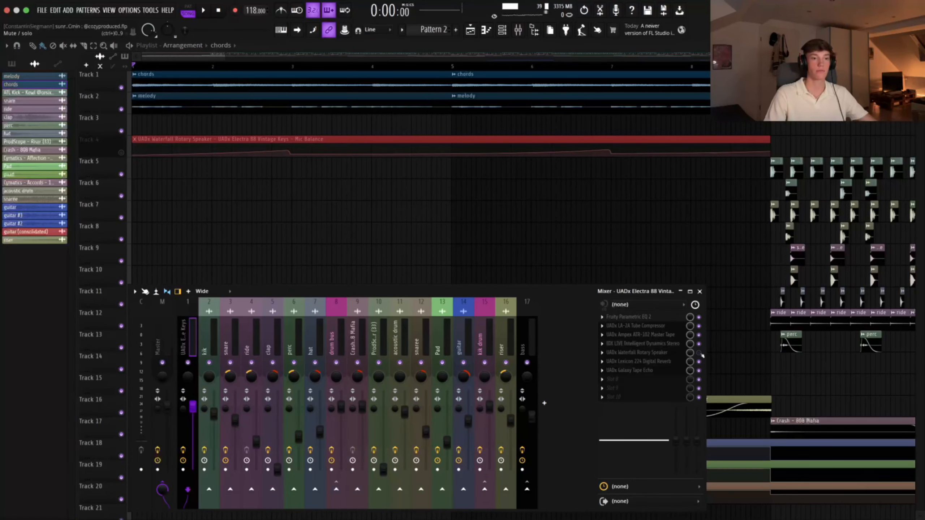
pyautogui.press('space')
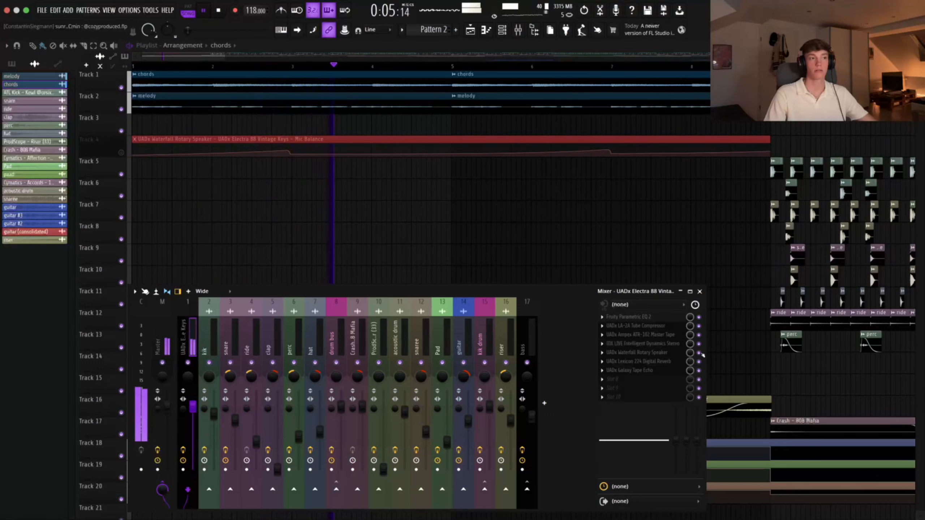
pyautogui.press('space')
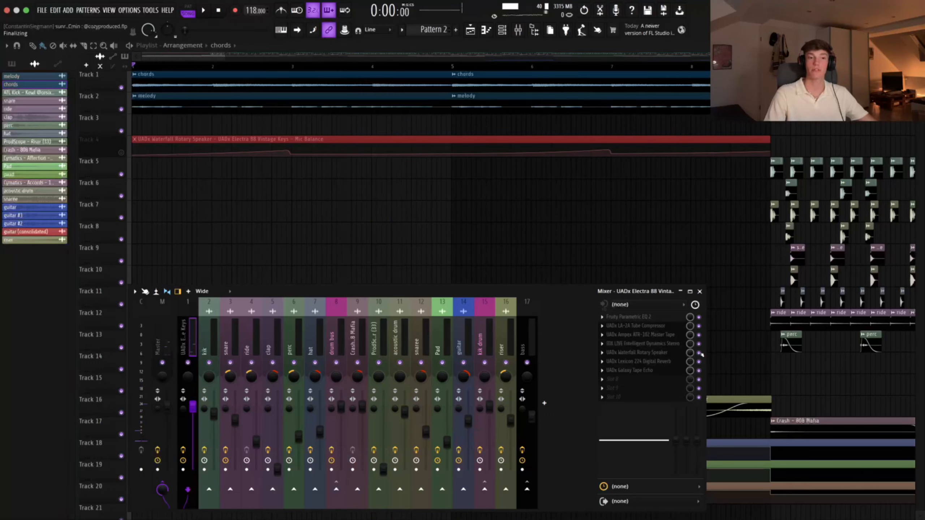
# - Adjust the horn and drum balance in the Waterfall Rotary Speaker while the keys play, and close the plugin
pyautogui.click(657, 353)
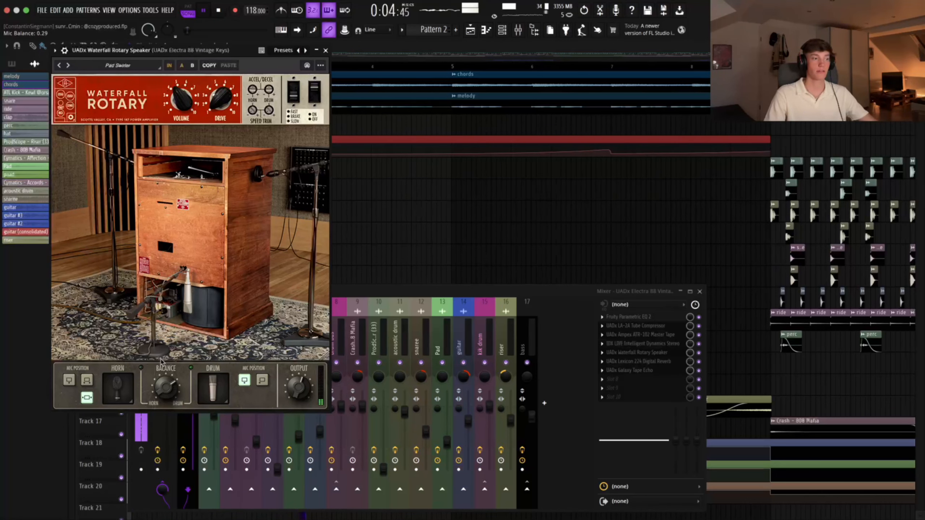
pyautogui.moveTo(169, 392); pyautogui.dragTo(171, 369)
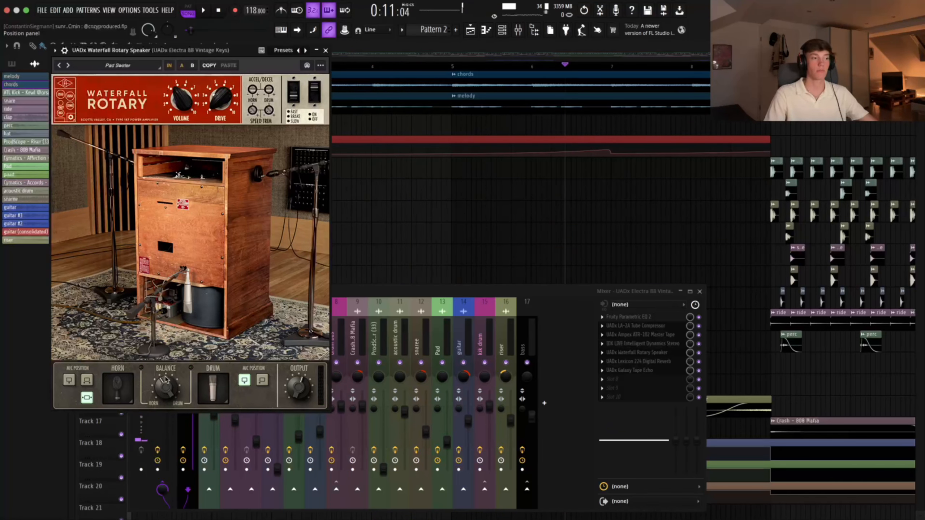
pyautogui.click(325, 51)
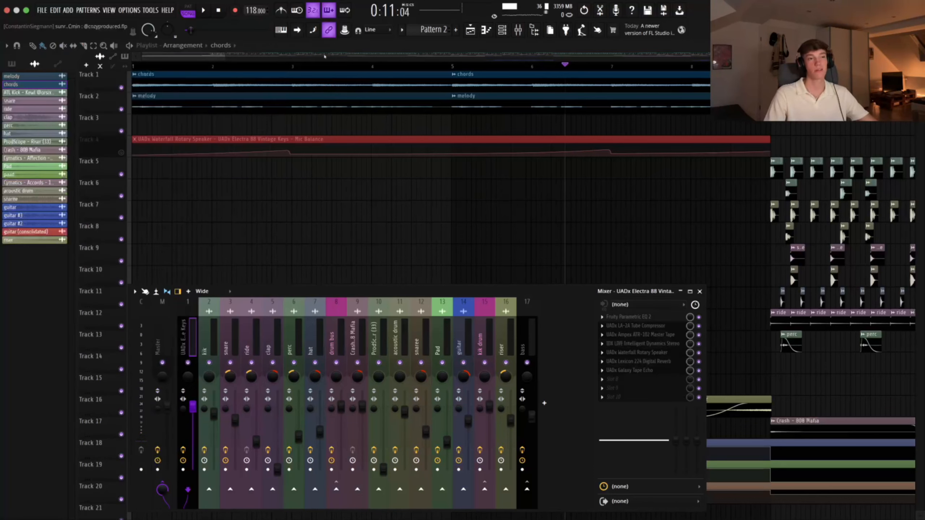
# - Close the mixer, re-enable the Mic Balance automation on Track 4 and listen to the intro through it
pyautogui.press('F9')
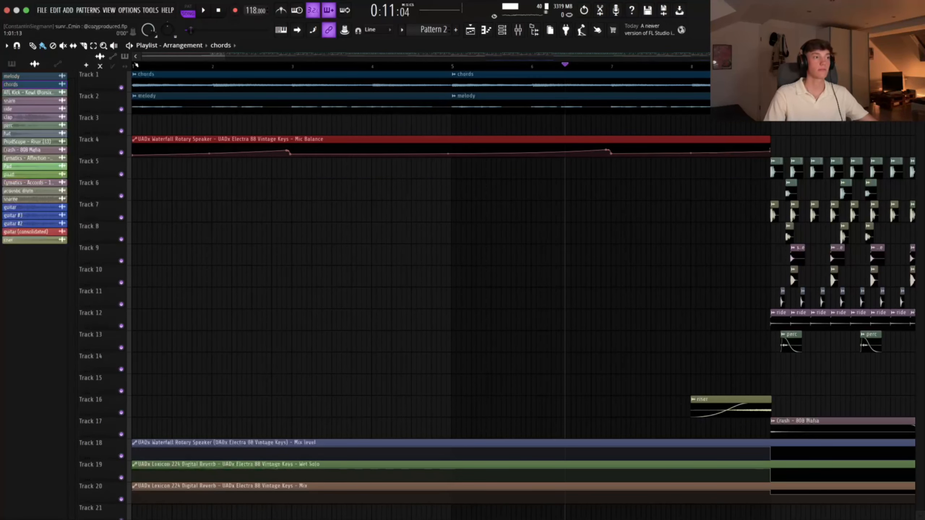
pyautogui.scroll(-2, 223, 207)
pyautogui.press('space')
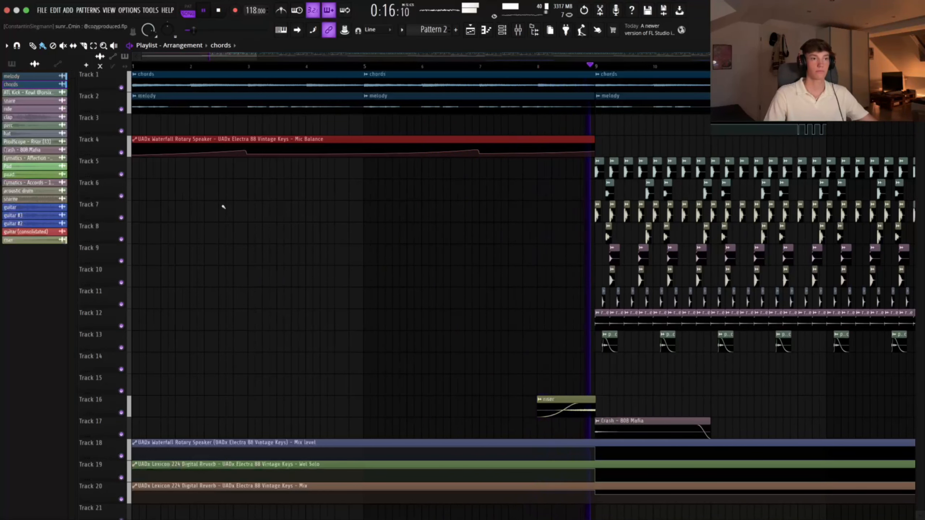
pyautogui.press('space')
# - Open the riser audio clip on Track 16 that leads into bar 9 and inspect it
pyautogui.scroll(4, 537, 377)
pyautogui.scroll(-2, 538, 377)
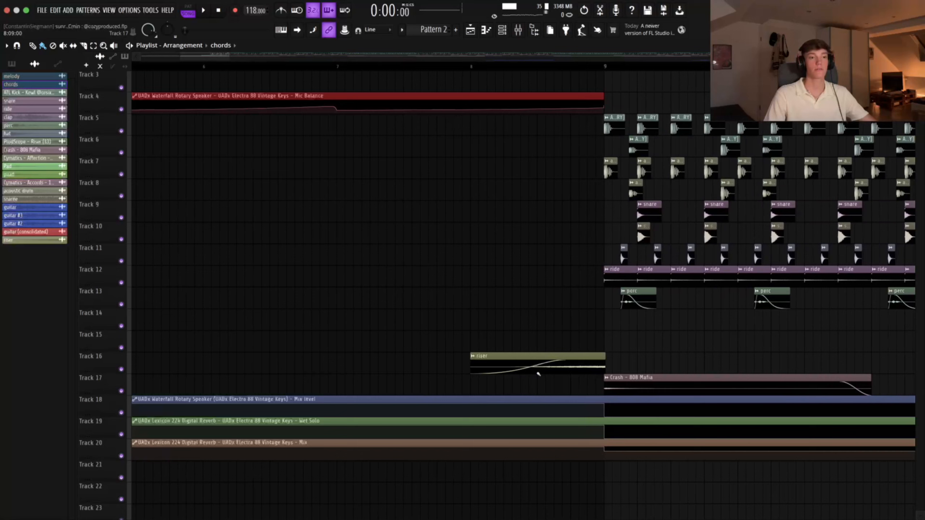
pyautogui.doubleClick(567, 361)
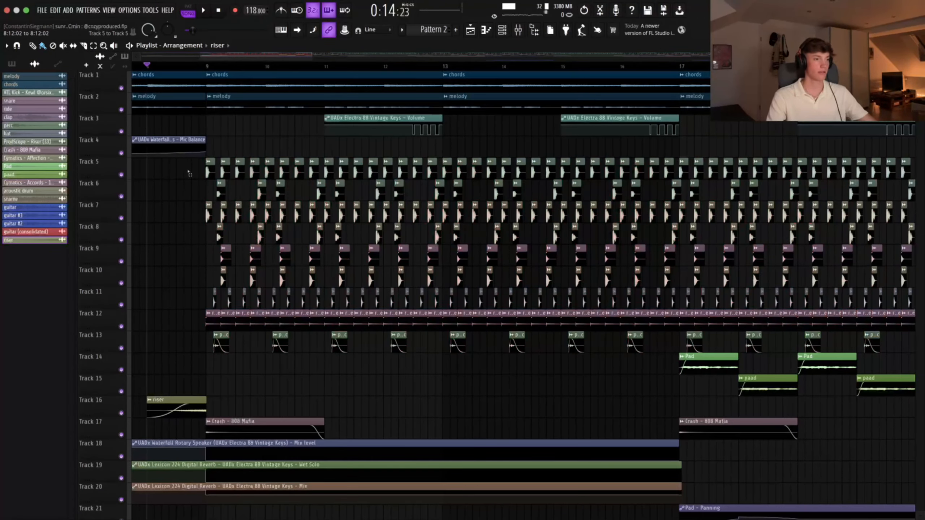
# - Select the drum clips on Tracks 5 to 13 and solo those tracks to hear the drum pattern
pyautogui.moveTo(188, 160); pyautogui.dragTo(676, 359)
pyautogui.scroll(3, 314, 193)
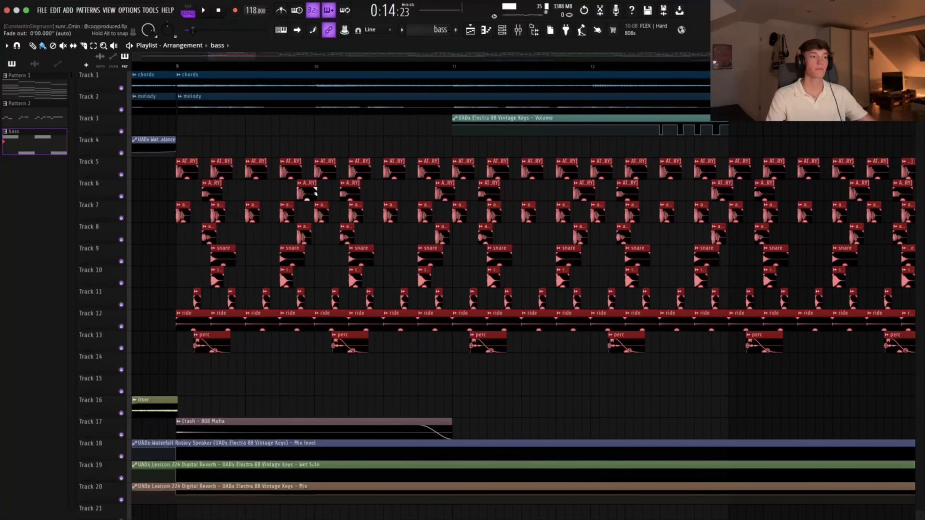
pyautogui.scroll(-3, 315, 193)
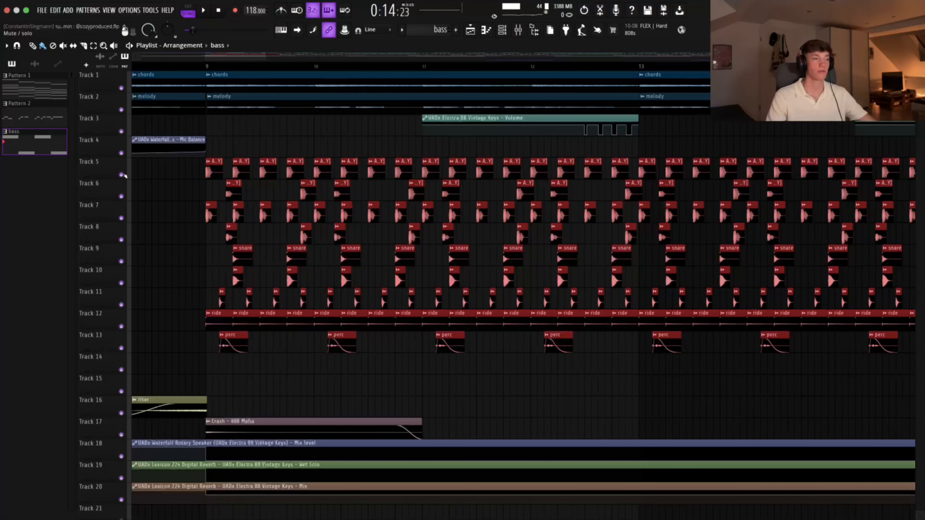
pyautogui.rightClick(122, 175)
pyautogui.click(122, 197)
pyautogui.click(121, 218)
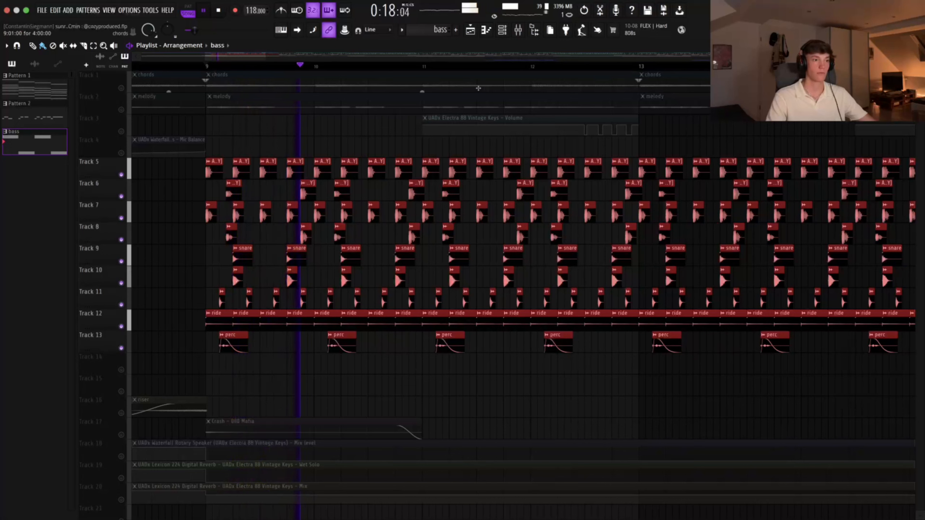
pyautogui.press('space')
# - Open the mixer during drum playback, watch the channel levels and select the snare channel
pyautogui.click(518, 30)
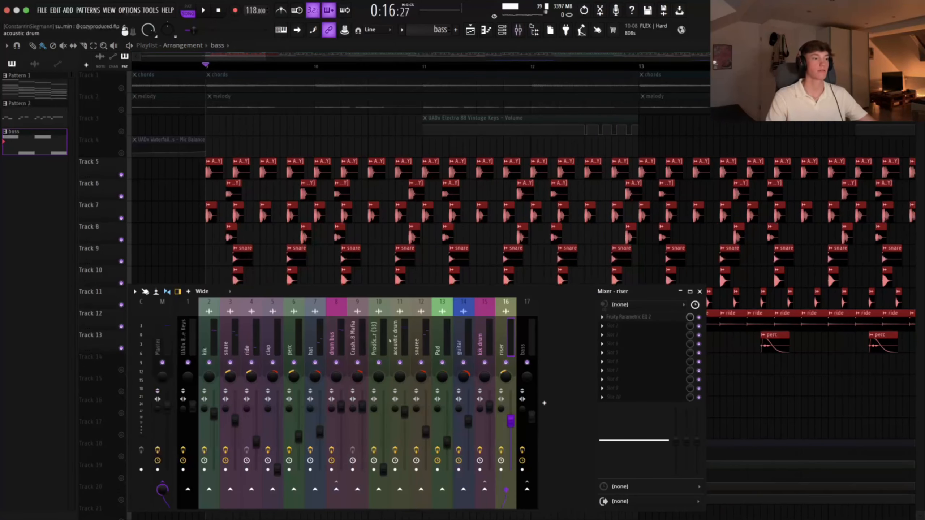
pyautogui.press('space')
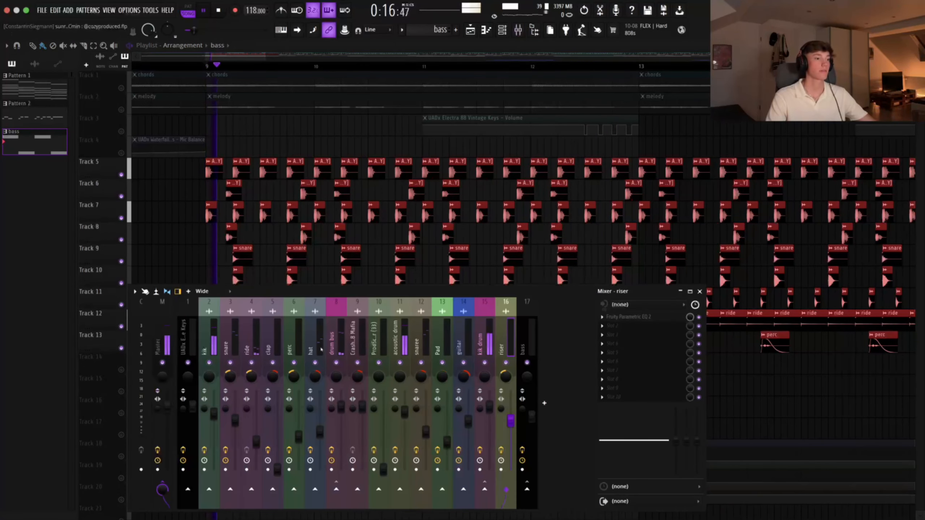
pyautogui.click(234, 340)
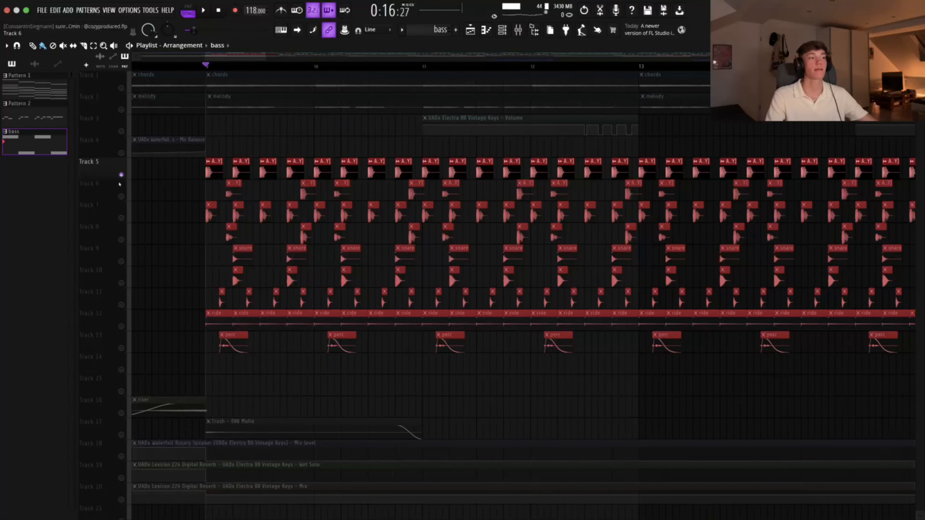
# - Isolate the kick on Track 5 with the acoustic drum on Track 7 and listen to them together
pyautogui.click(122, 218)
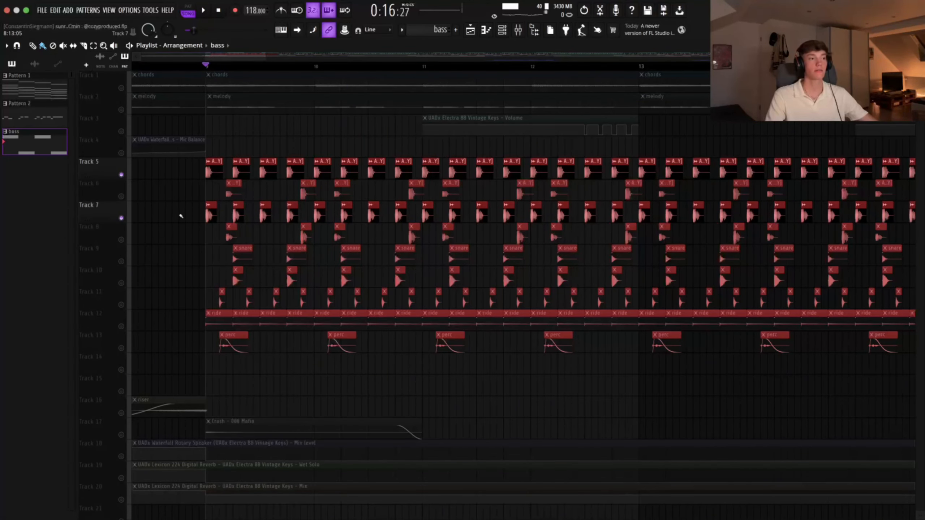
pyautogui.press('space')
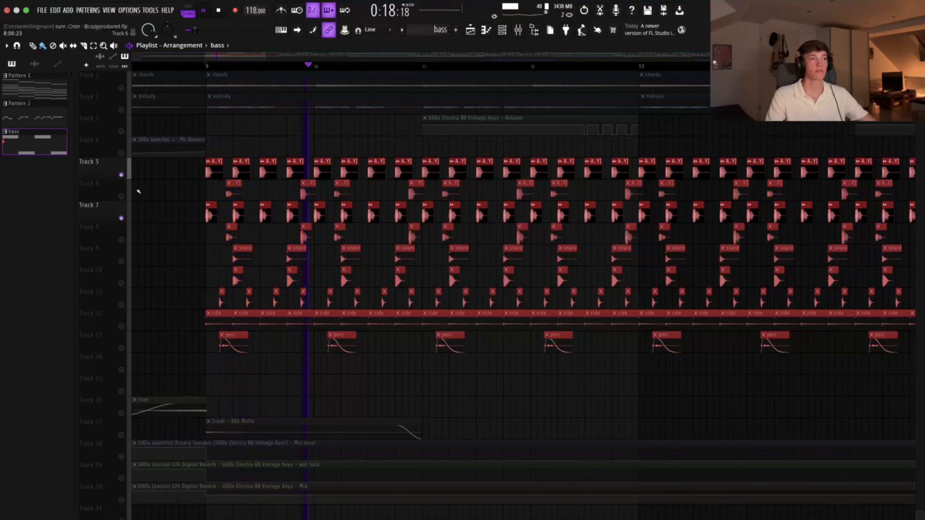
pyautogui.press('space')
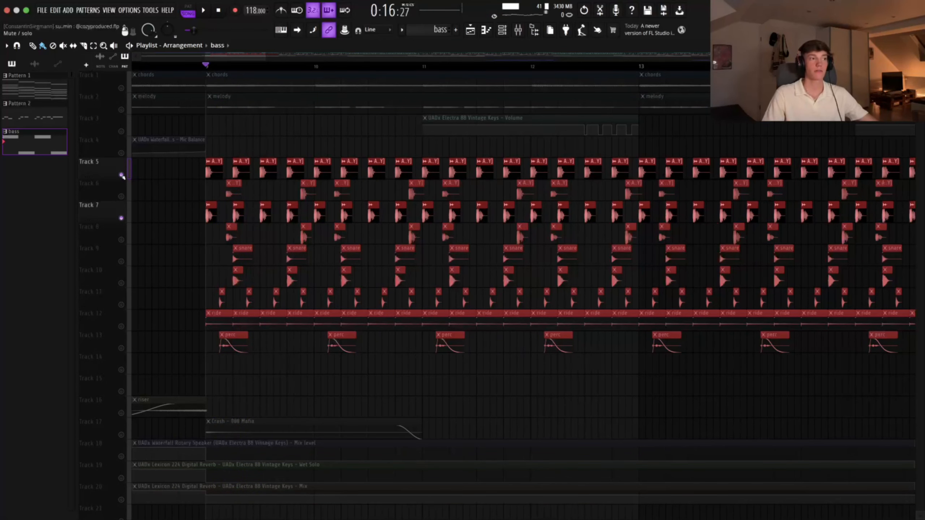
# - Compare the two kick layers by listening to Track 5 alone and the acoustic drum on Track 7 alone
pyautogui.click(121, 218)
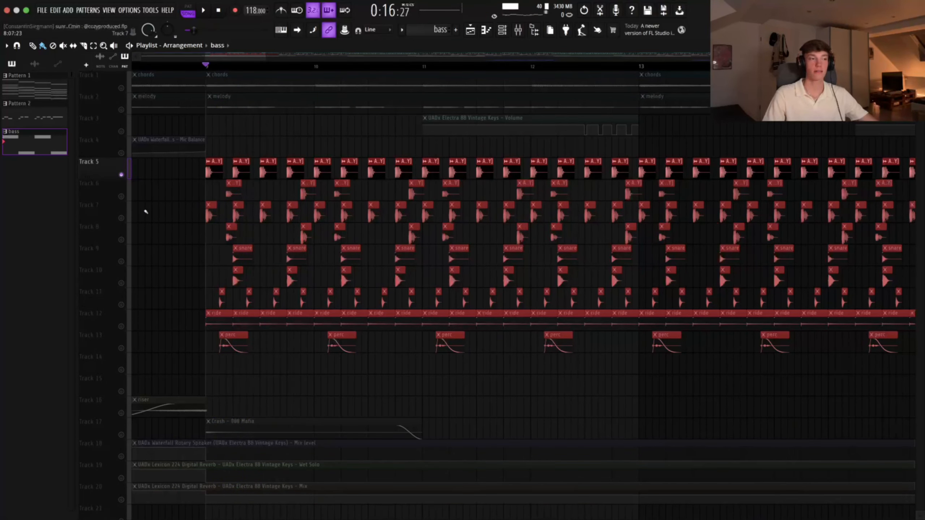
pyautogui.press('space')
pyautogui.press('space')
pyautogui.click(121, 218)
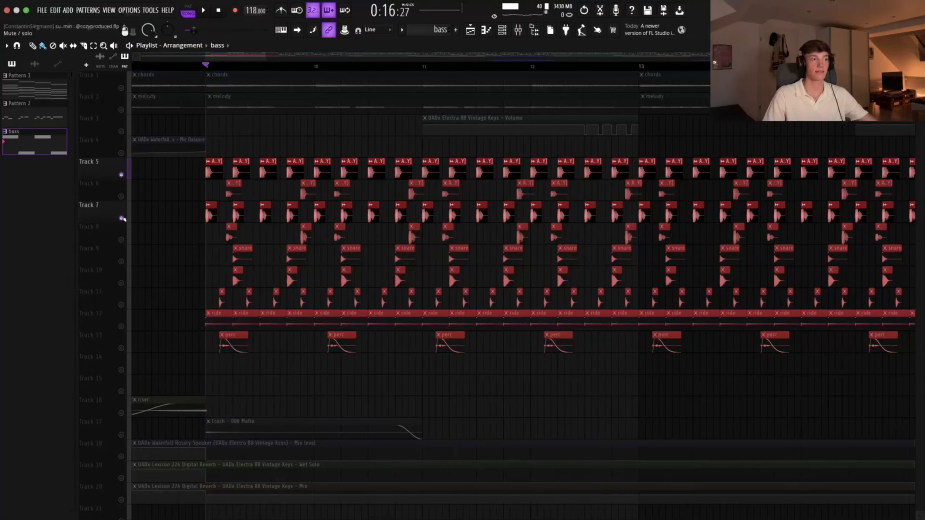
pyautogui.click(121, 175)
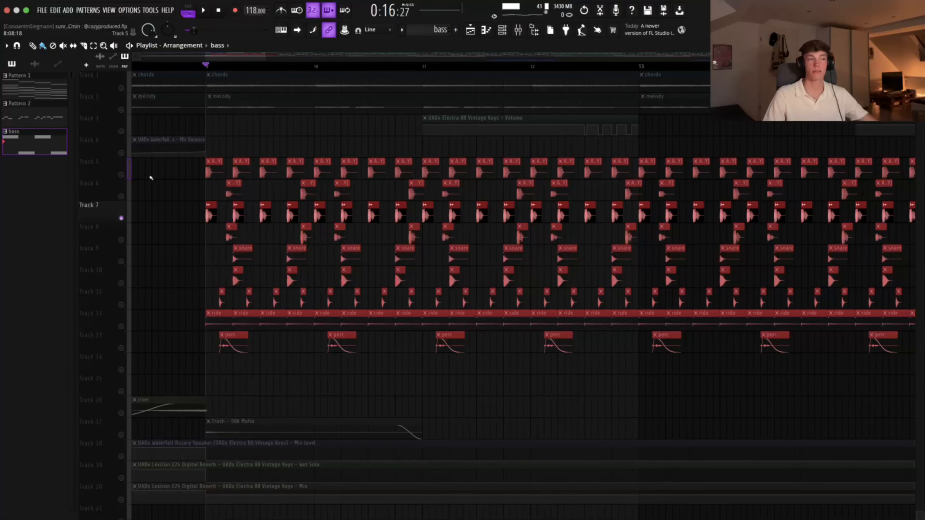
pyautogui.press('space')
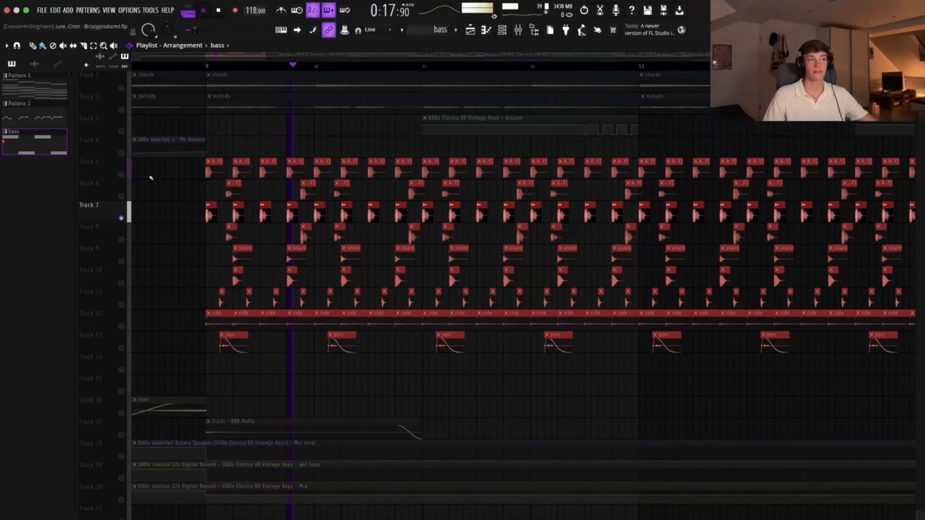
pyautogui.press('space')
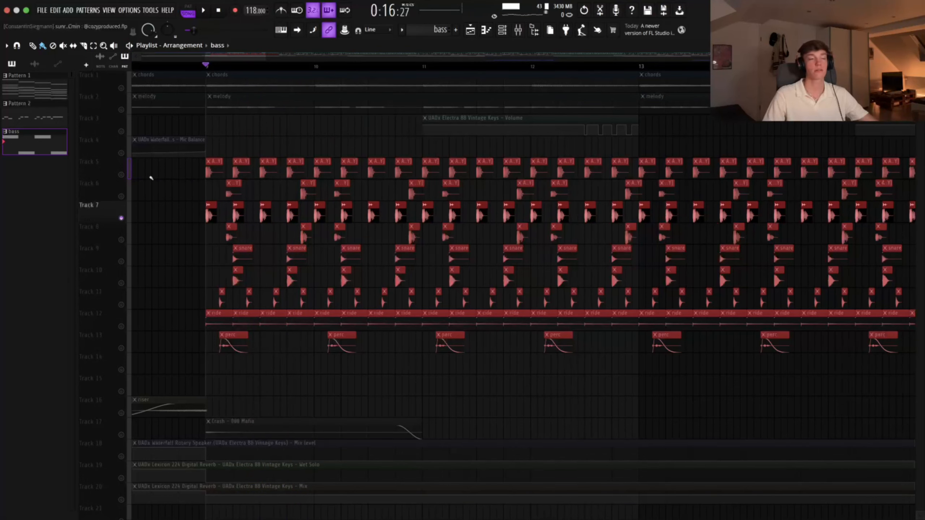
# - Bring the Track 5 kick back in during playback and listen to it layered with Track 7
pyautogui.press('space')
pyautogui.click(122, 175)
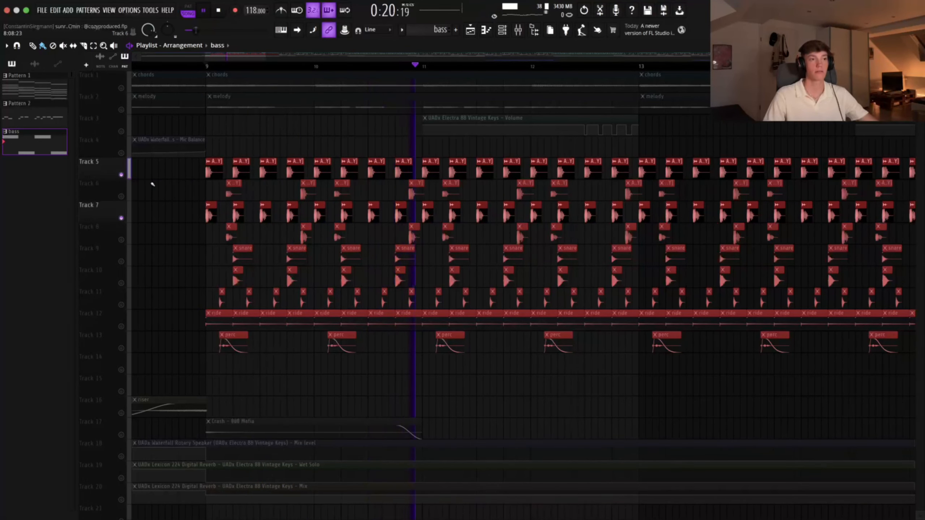
pyautogui.press('space')
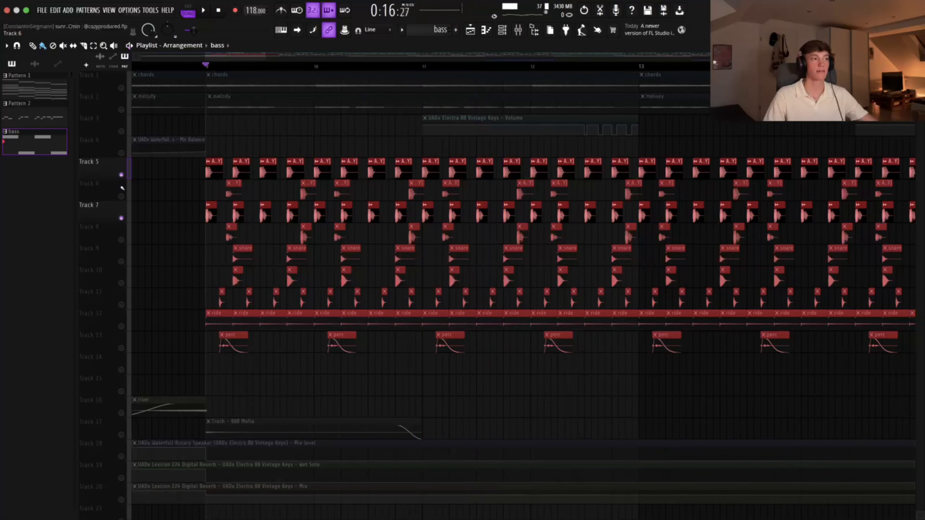
# - Enable the additional kick hits on Tracks 8 and 6 and listen to the full layered kick pattern
pyautogui.scroll(3, 154, 233)
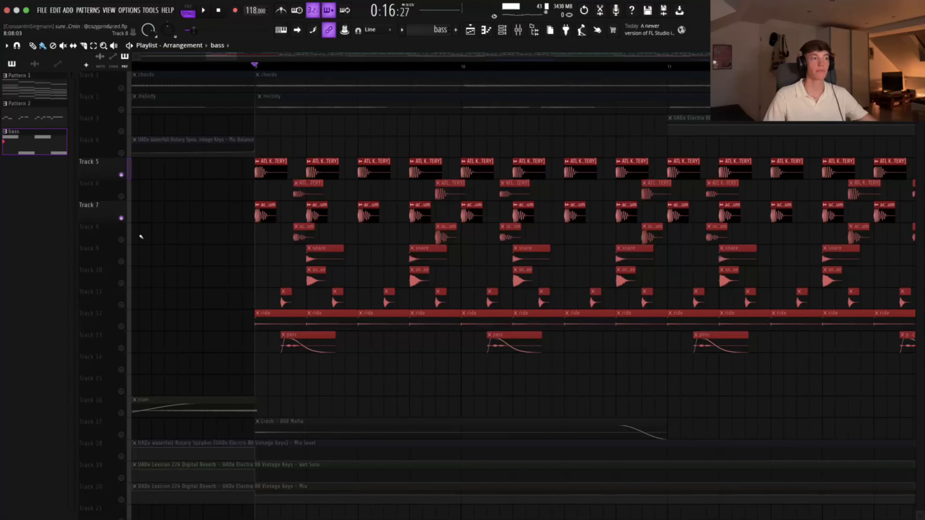
pyautogui.click(121, 240)
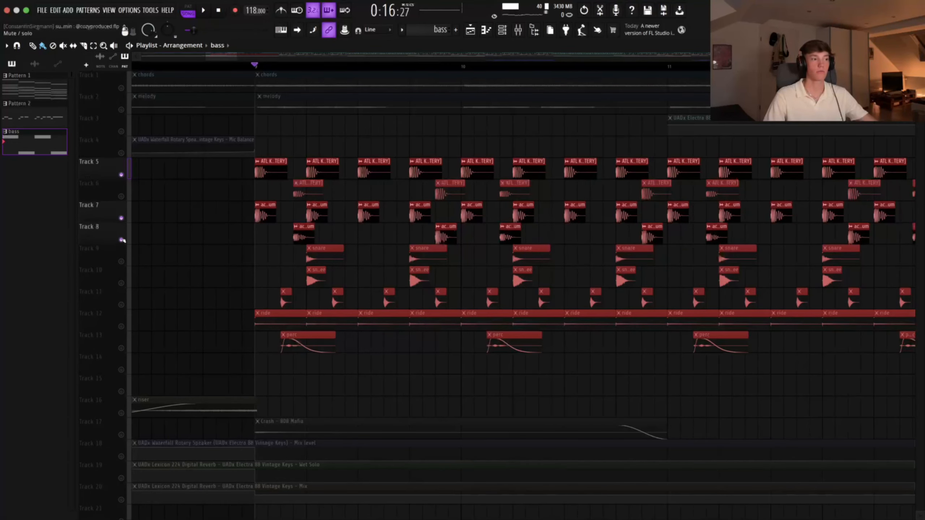
pyautogui.click(122, 196)
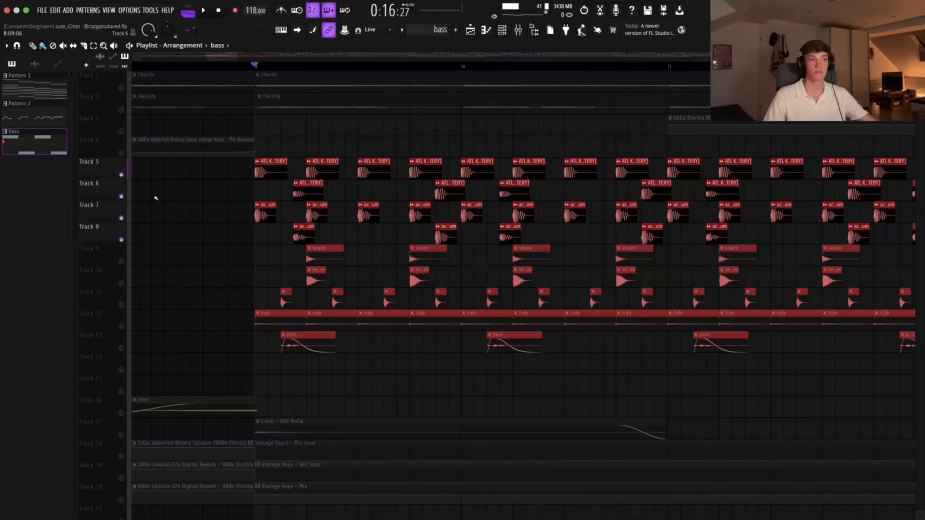
pyautogui.press('space')
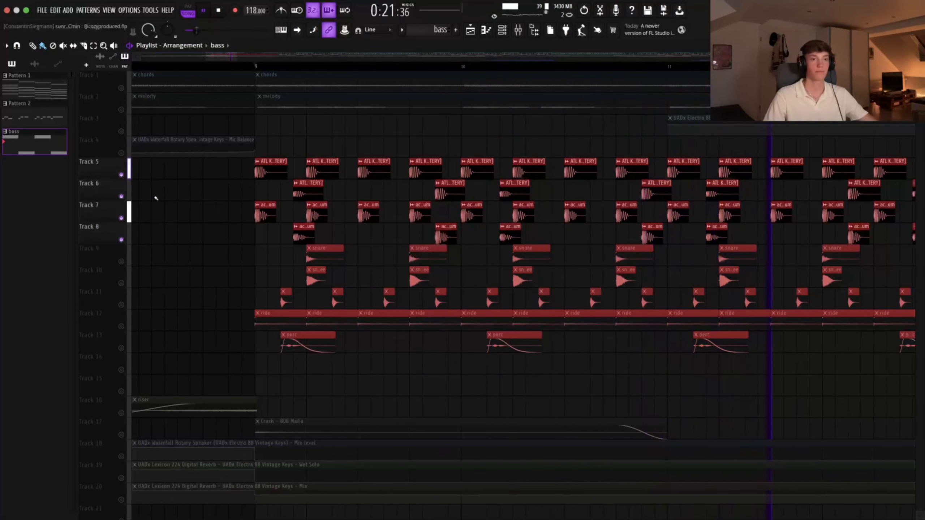
pyautogui.keyDown('ctrl'); pyautogui.scroll(-1, 155, 198); pyautogui.keyUp('ctrl')
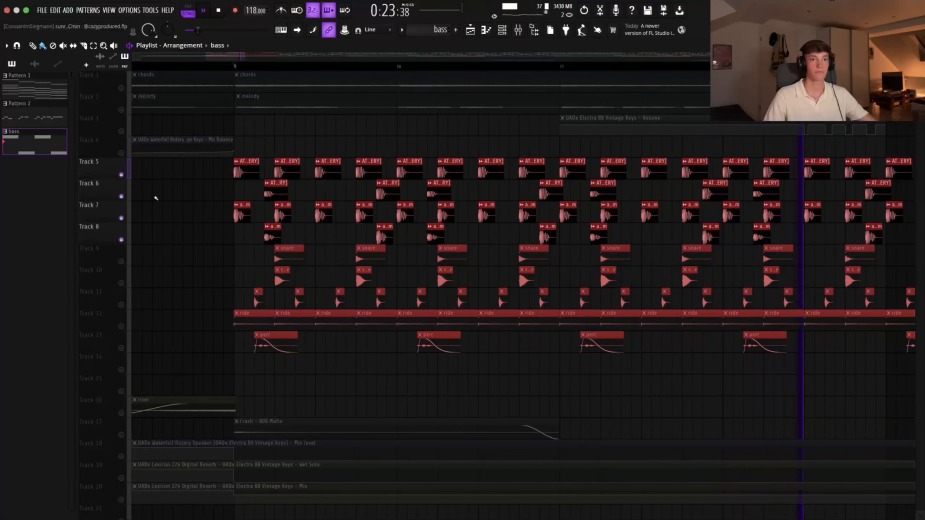
# - Stop the kick playback, isolate the snare on Track 9, and listen to it alone
pyautogui.press('space')
pyautogui.rightClick(121, 261)
pyautogui.rightClick(121, 261)
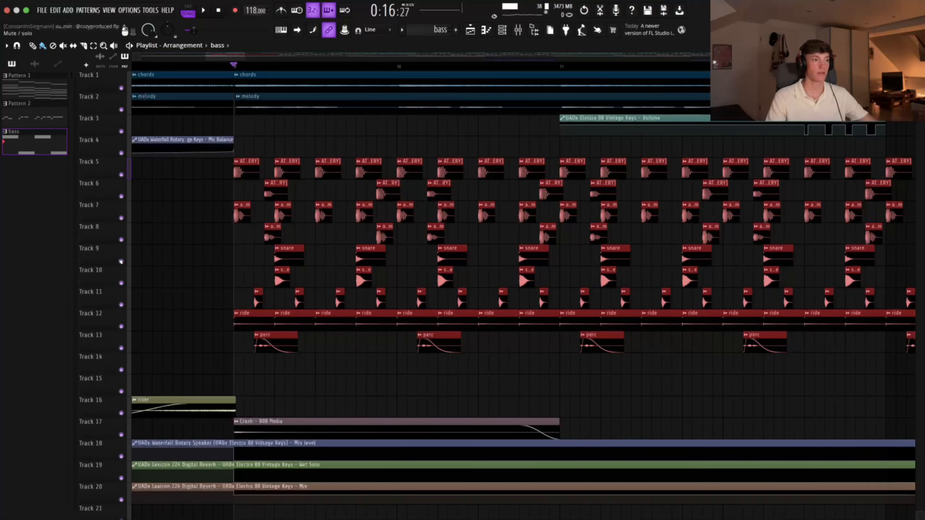
pyautogui.rightClick(121, 261)
pyautogui.keyDown('ctrl'); pyautogui.scroll(5, 273, 255); pyautogui.keyUp('ctrl')
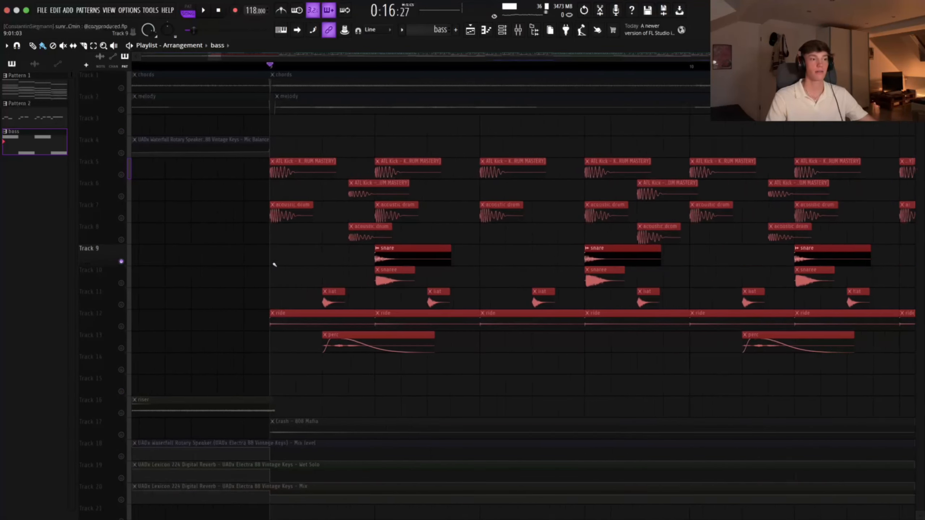
pyautogui.keyDown('ctrl'); pyautogui.scroll(-5, 274, 252); pyautogui.keyUp('ctrl')
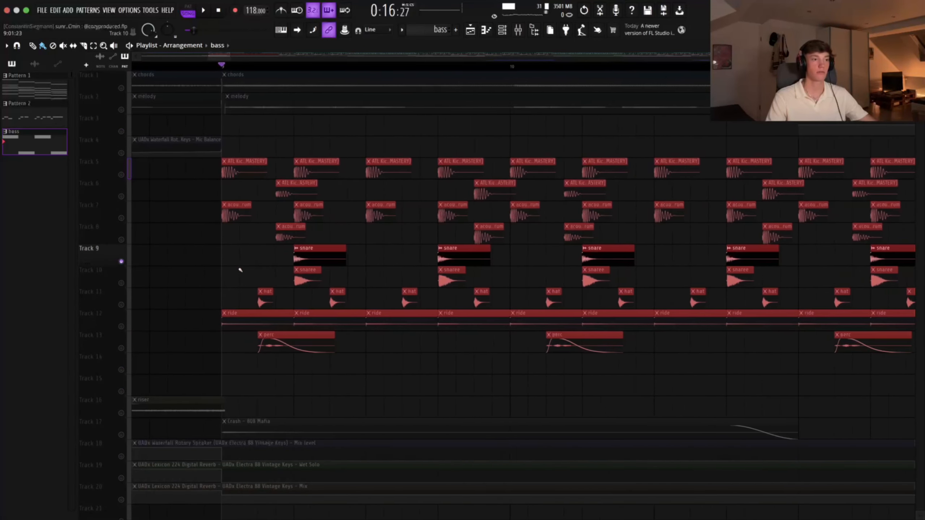
pyautogui.press('space')
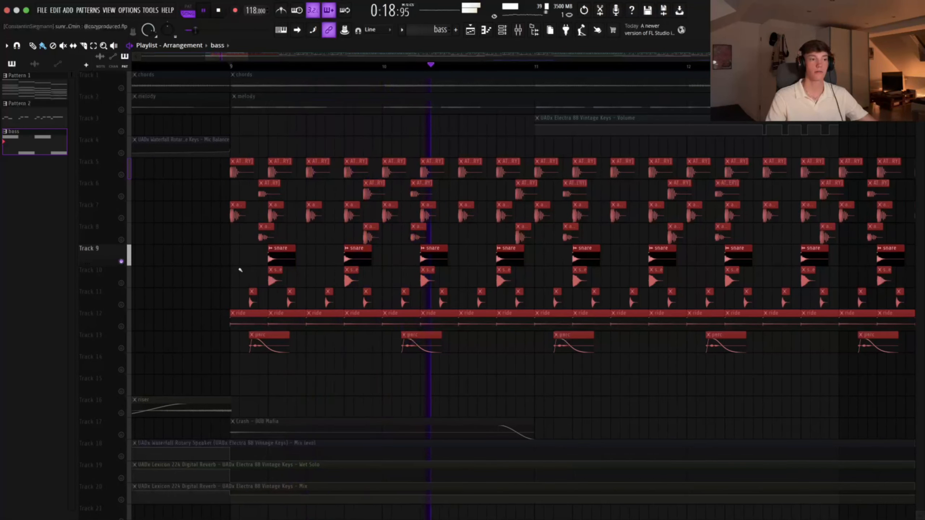
pyautogui.press('space')
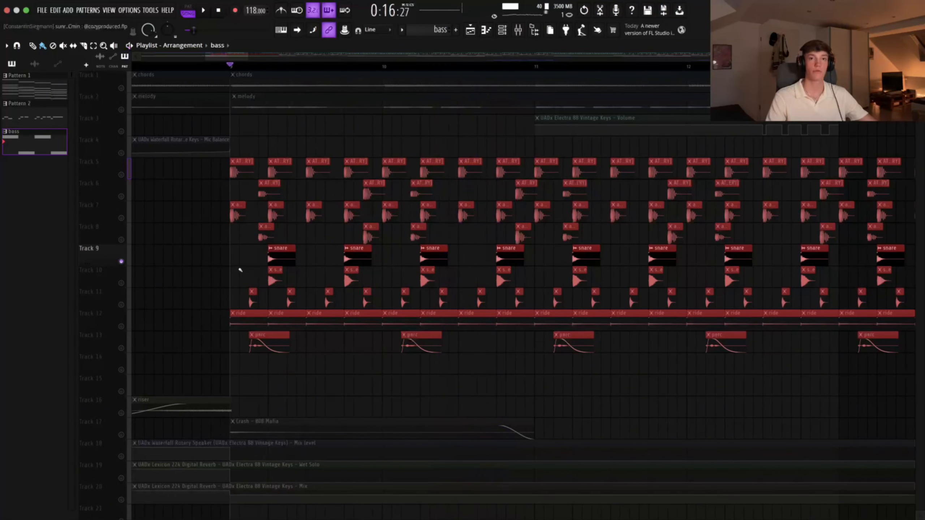
# - Isolate the second snare layer on Track 10 and listen to it alone
pyautogui.click(122, 283)
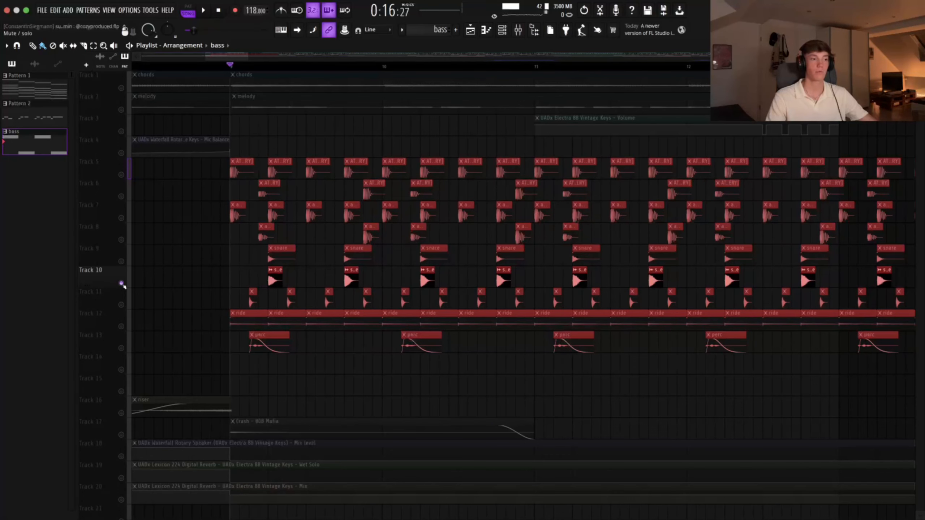
pyautogui.press('space')
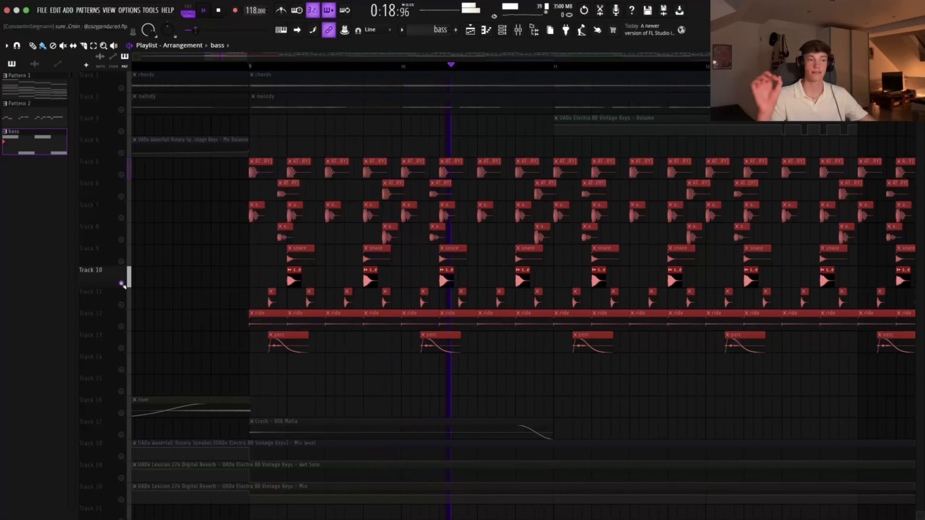
pyautogui.press('space')
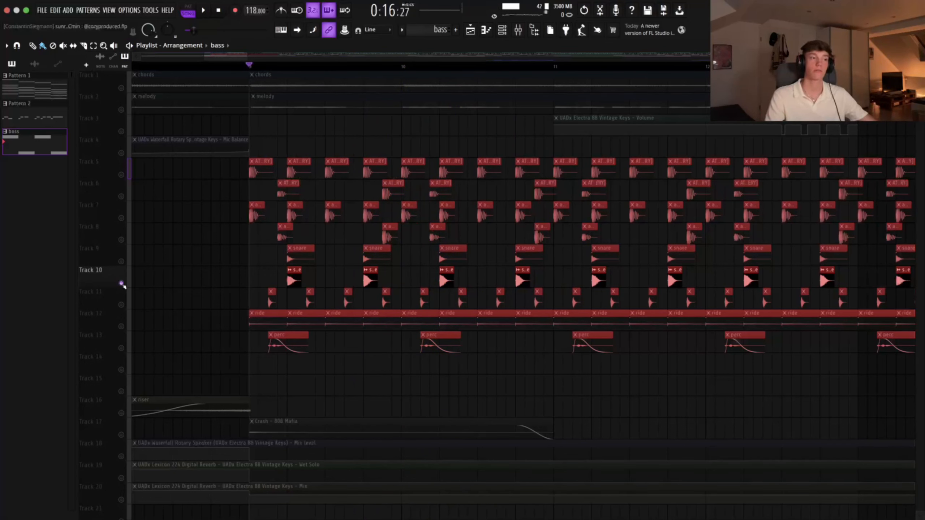
# - Isolate the hat on Track 11 and listen to its pattern
pyautogui.click(121, 305)
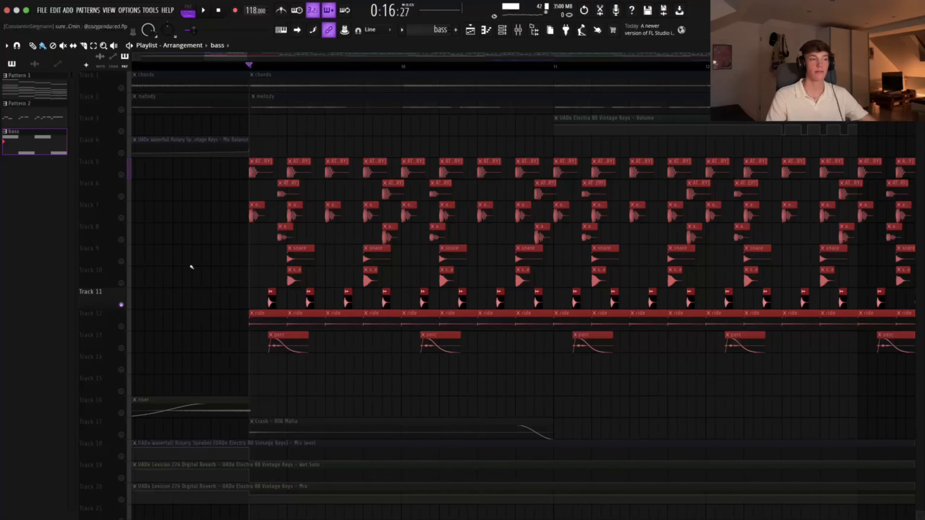
pyautogui.press('space')
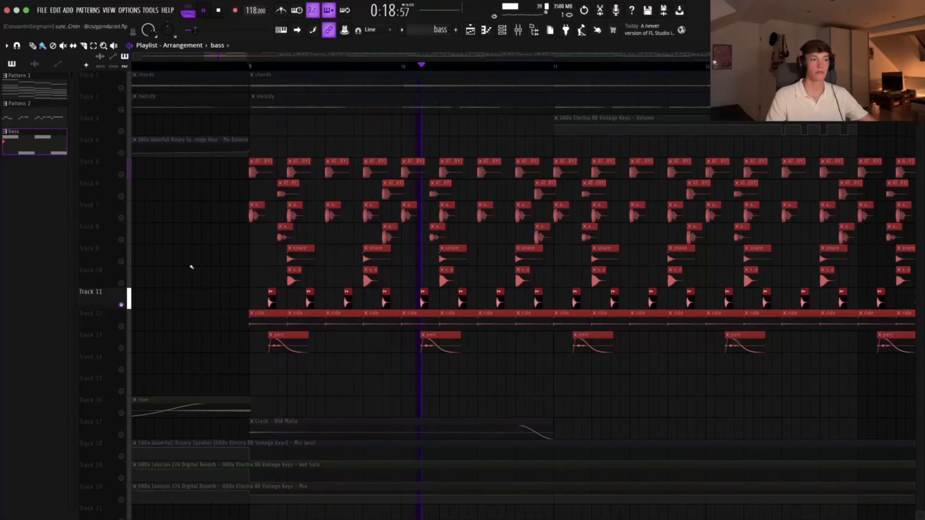
pyautogui.press('space')
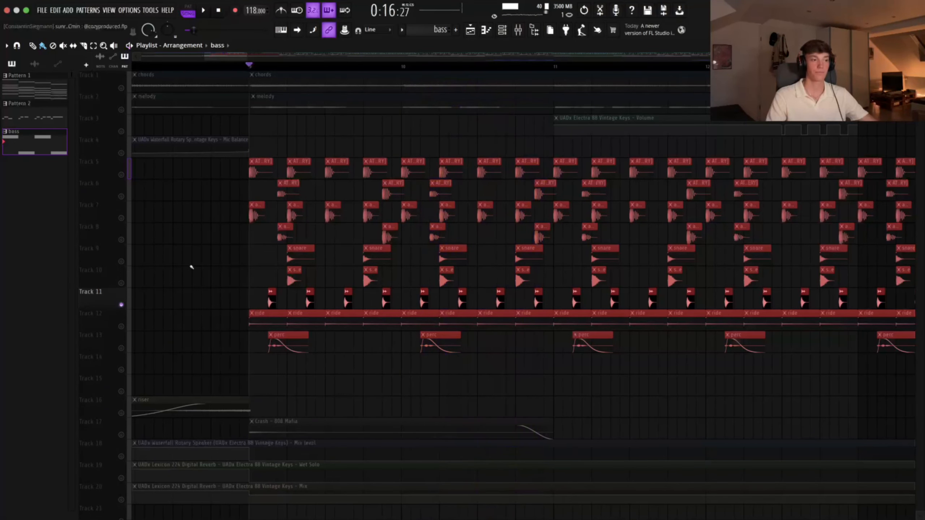
# - Isolate the ride on Track 12 and listen to it alone
pyautogui.rightClick(122, 327)
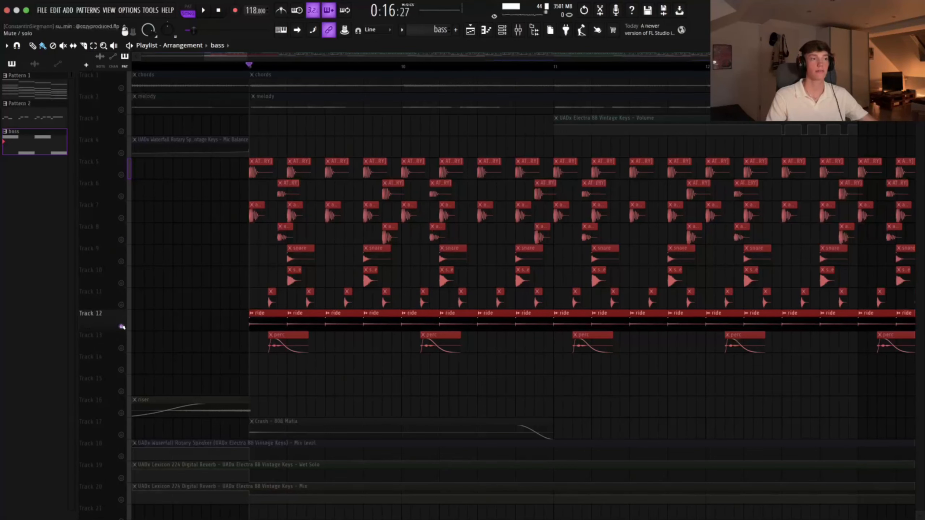
pyautogui.press('space')
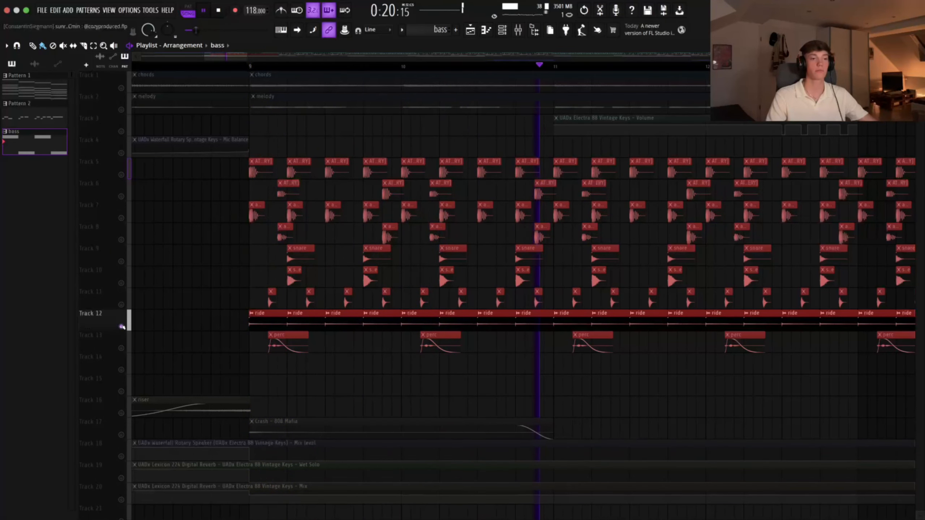
pyautogui.press('space')
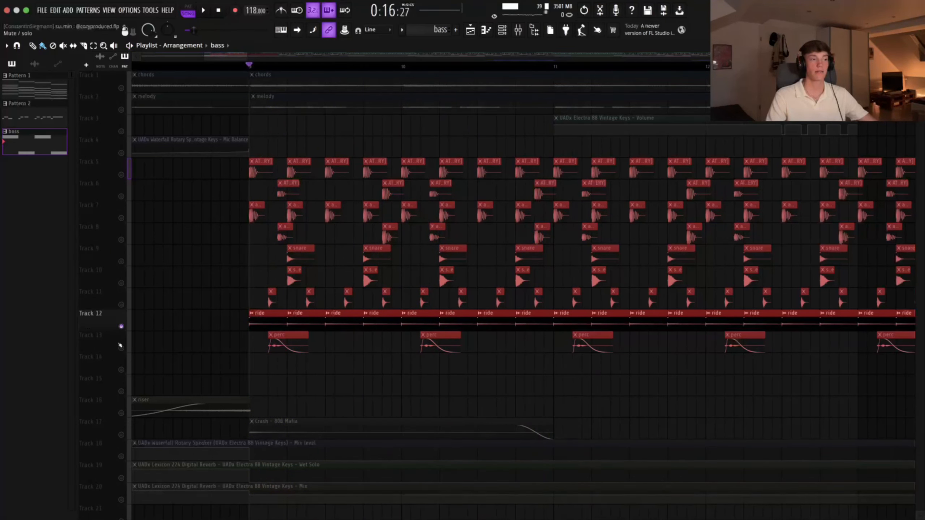
# - Listen to the percussion on Track 13 alone, and restore drum Tracks 5 to 13 together
pyautogui.keyDown('ctrl'); pyautogui.click(121, 347); pyautogui.keyUp('ctrl')
pyautogui.press('space')
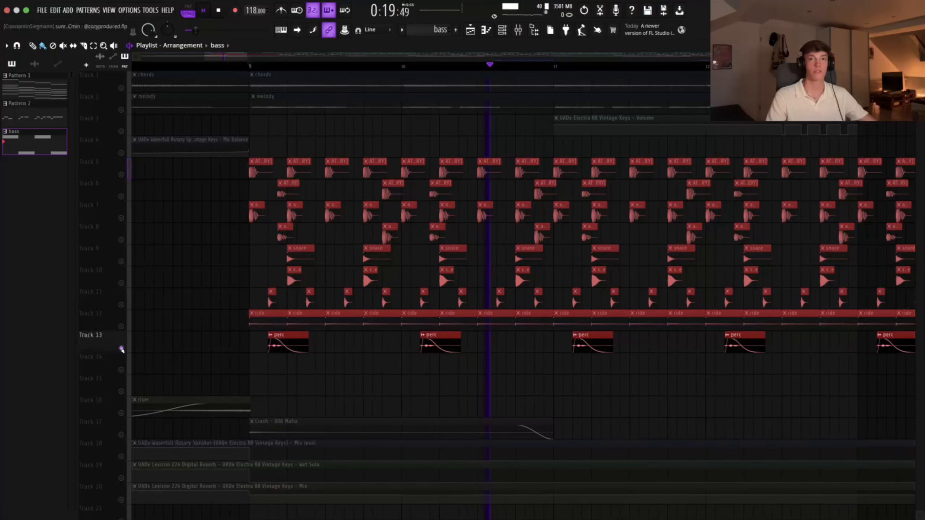
pyautogui.keyDown('ctrl'); pyautogui.click(121, 348); pyautogui.keyUp('ctrl')
pyautogui.press('space')
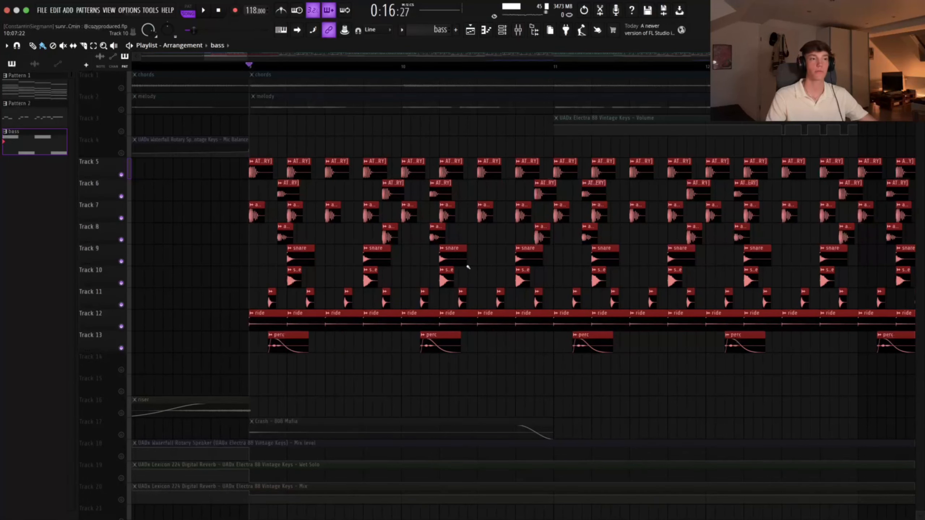
# - Show the drum bus in the mixer and listen to the full drum pattern with its three effects bypassed
pyautogui.press('F9')
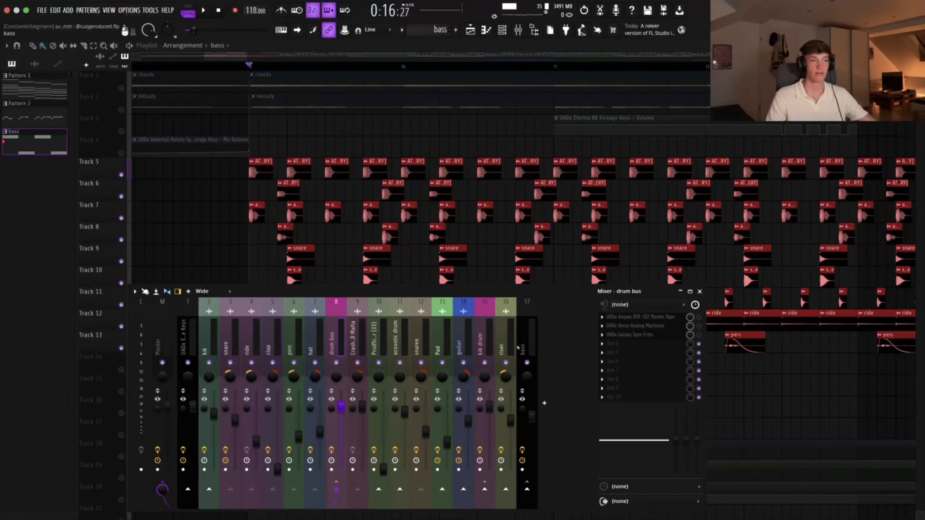
pyautogui.press('space')
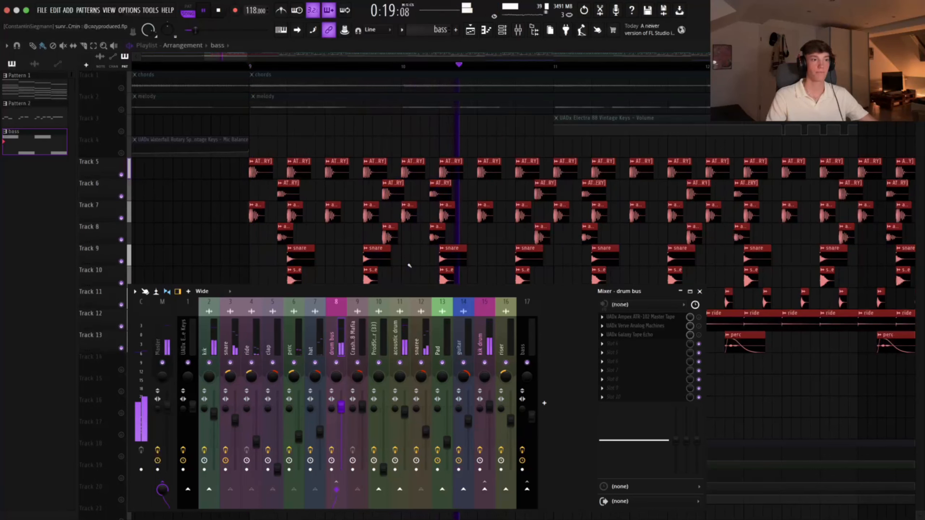
pyautogui.press('space')
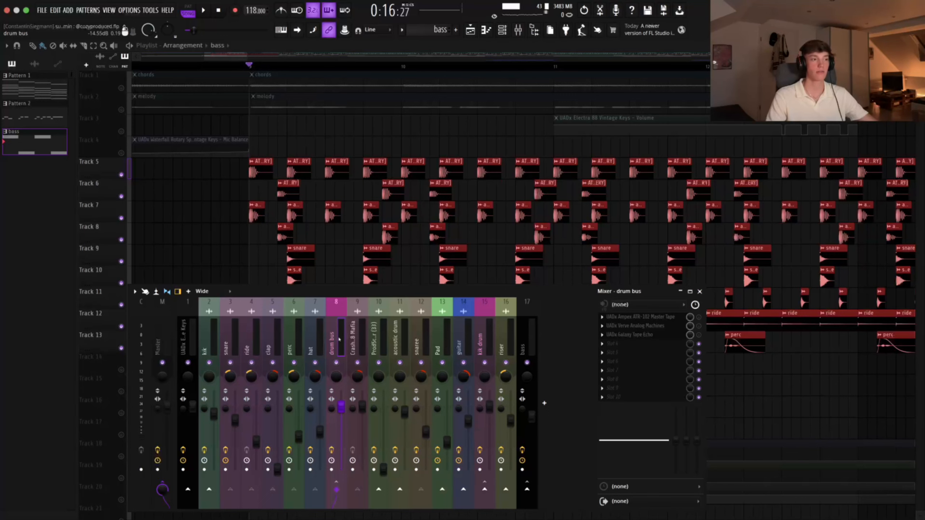
pyautogui.press('space')
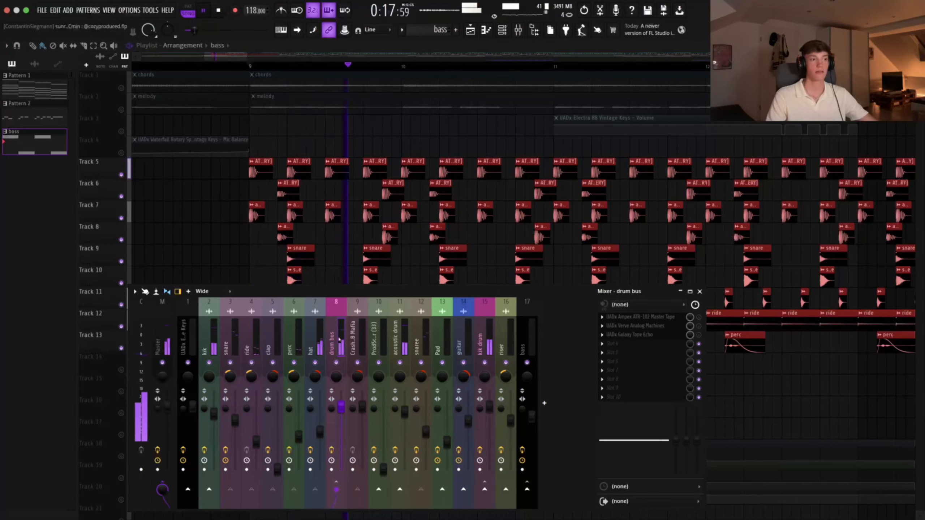
pyautogui.press('space')
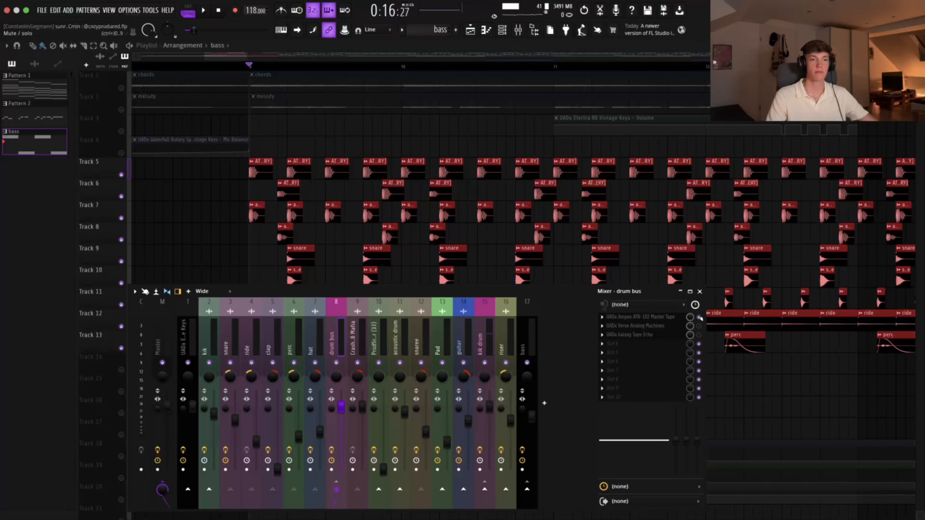
# - Listen to the drums with the UADx Ampex ATR-102 Master Tape, and add UADx Verve Analog Machines on the drum bus
pyautogui.press('space')
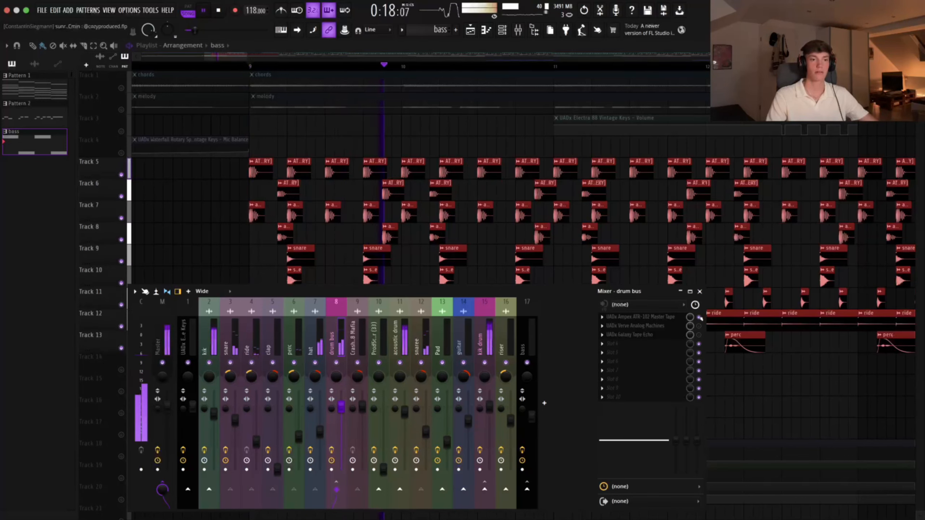
pyautogui.press('space')
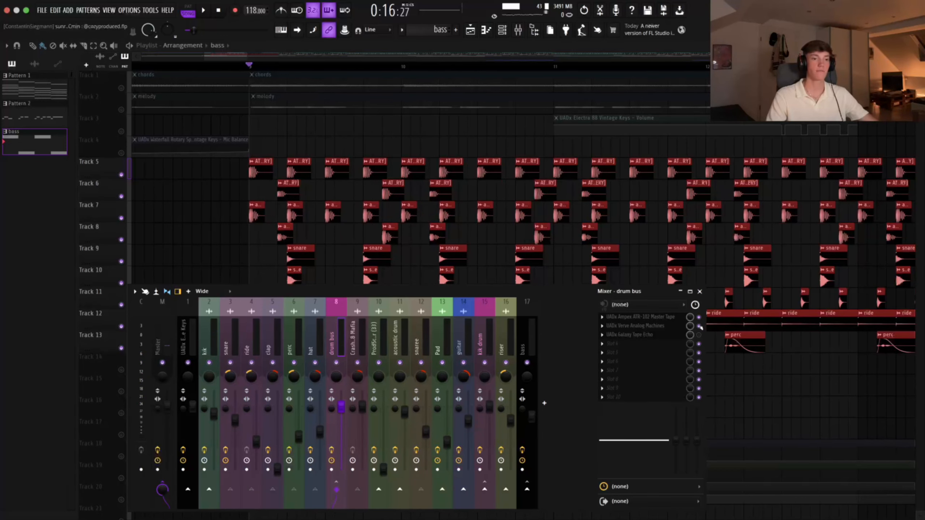
pyautogui.click(671, 327)
pyautogui.click(330, 104)
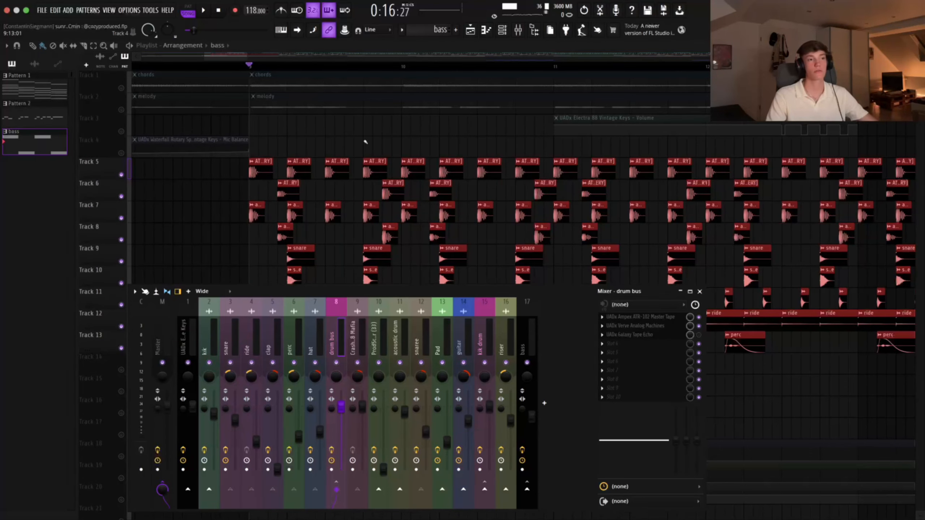
pyautogui.press('space')
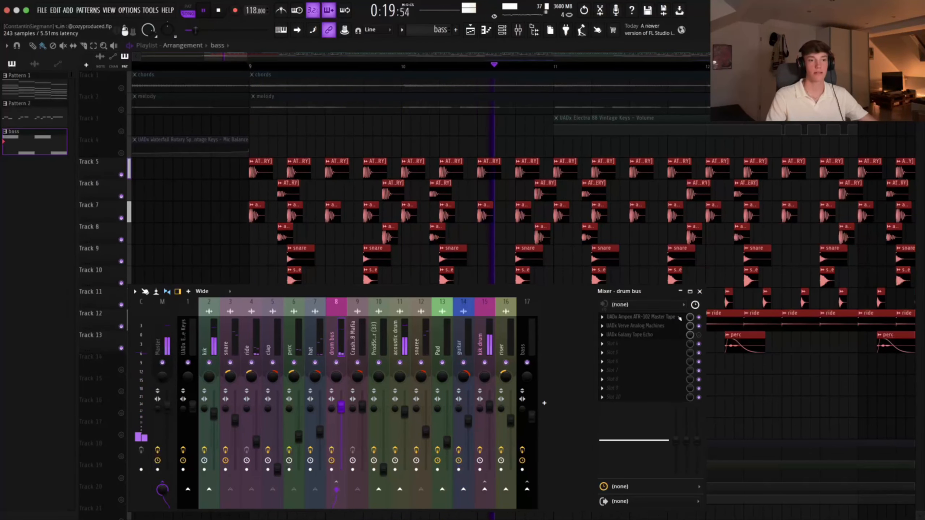
pyautogui.press('space')
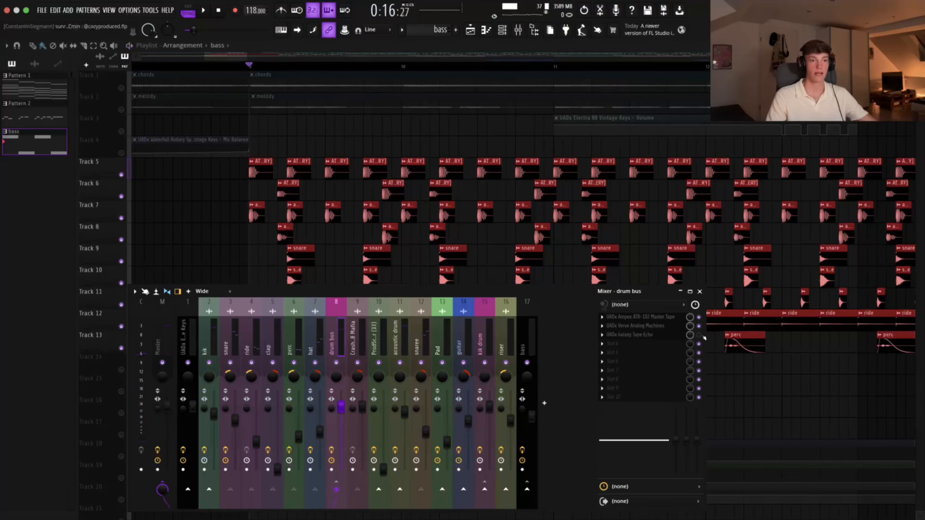
# - Enable the UADx Galaxy Tape Echo on the drum bus, review its Crisp Slap settings, and listen to the drums through it
pyautogui.click(645, 335)
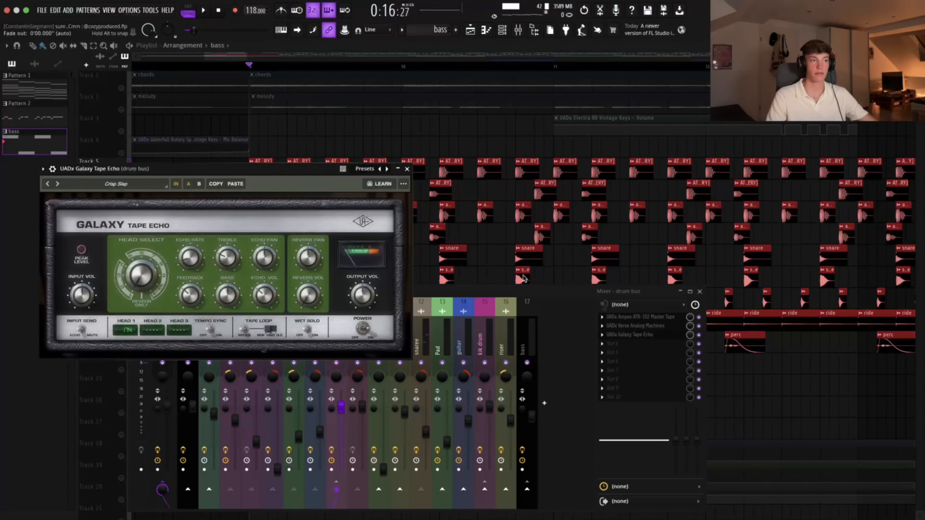
pyautogui.click(407, 168)
pyautogui.press('space')
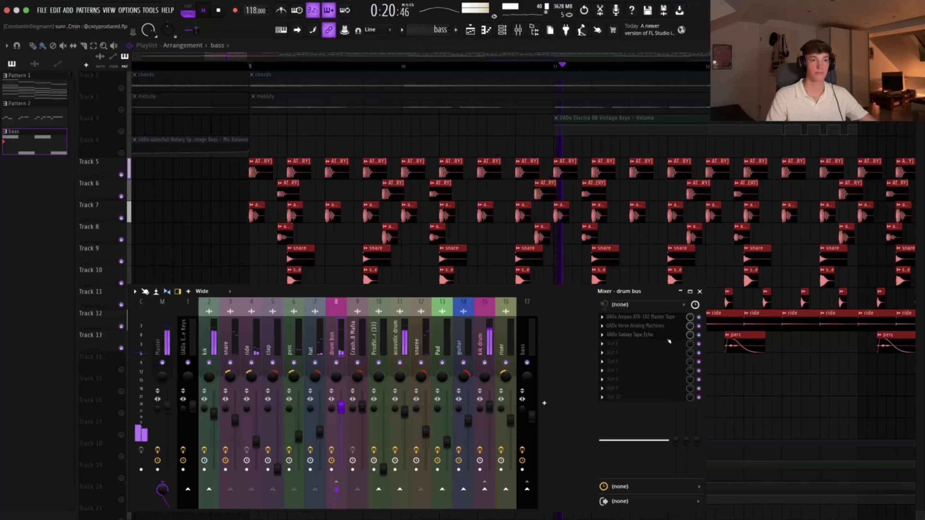
pyautogui.press('space')
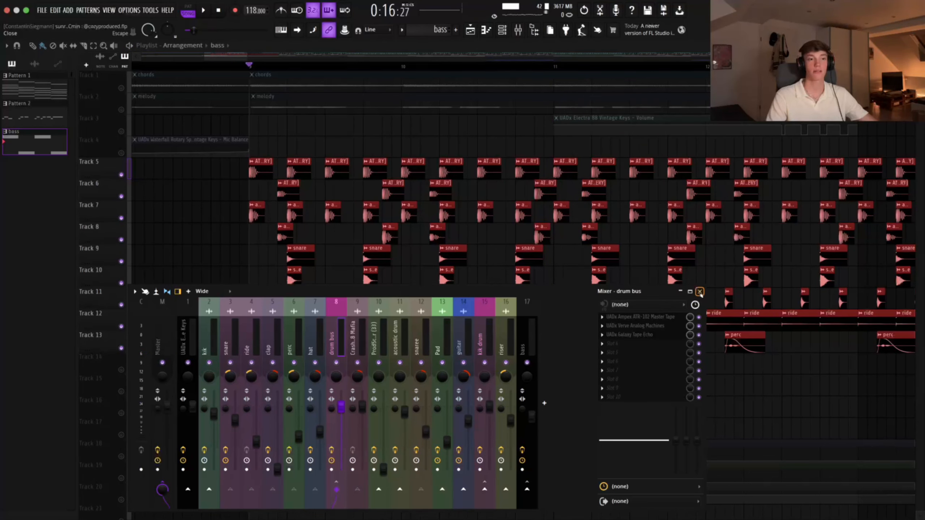
pyautogui.press('space')
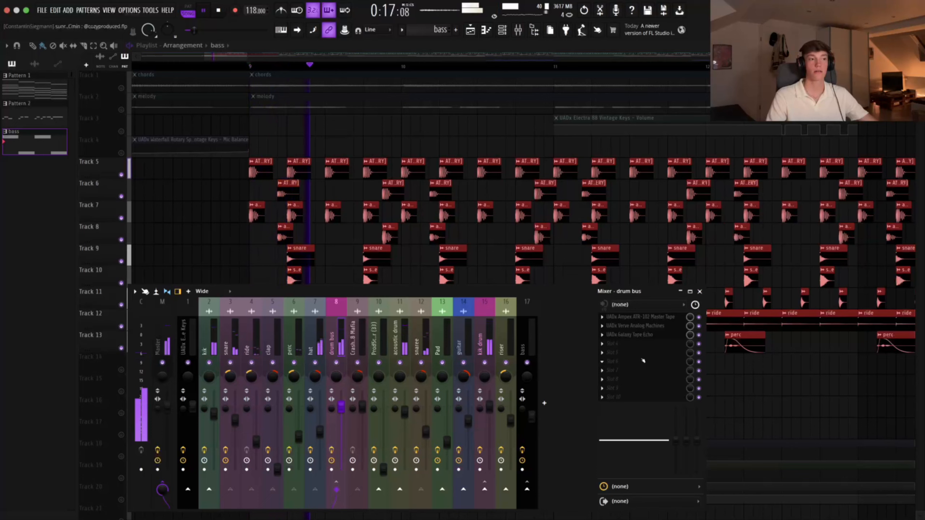
pyautogui.press('space')
pyautogui.click(651, 337)
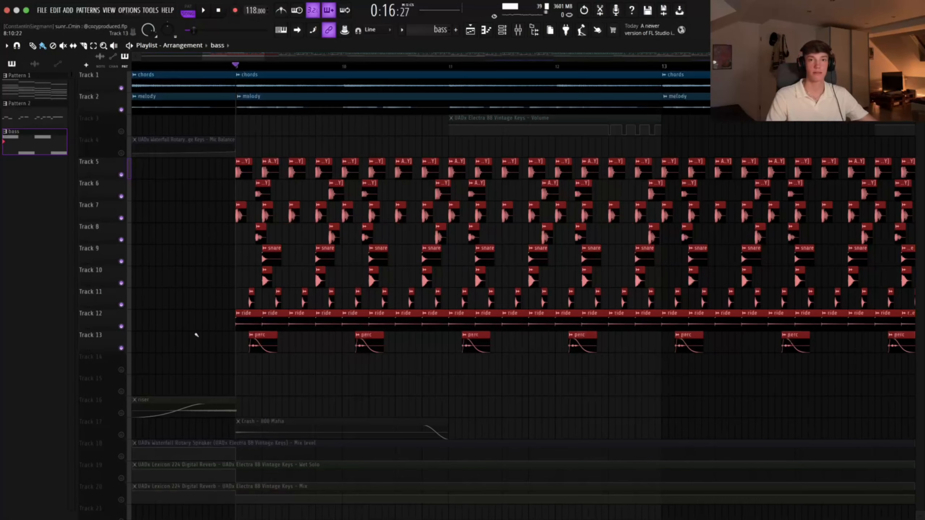
# - Deselect the drum clips and listen to the drums together with the chords and melody
pyautogui.click(196, 335)
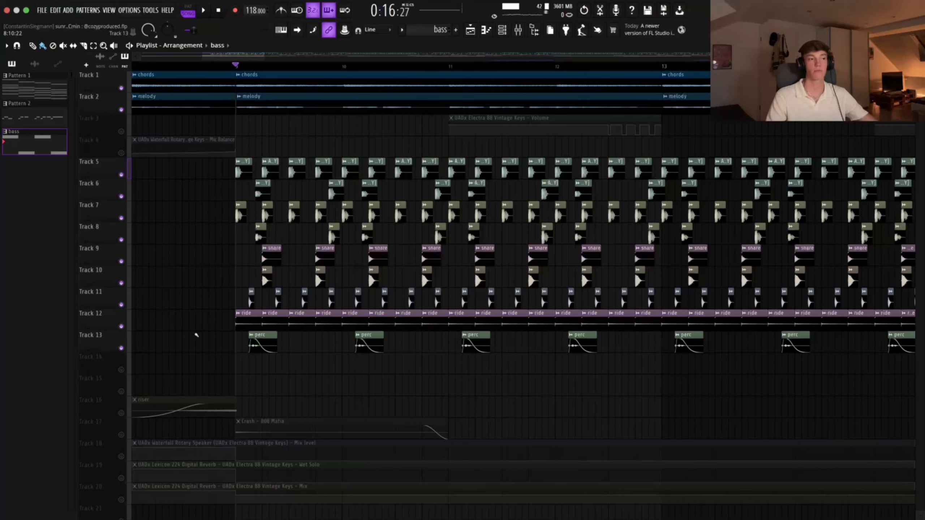
pyautogui.press('space')
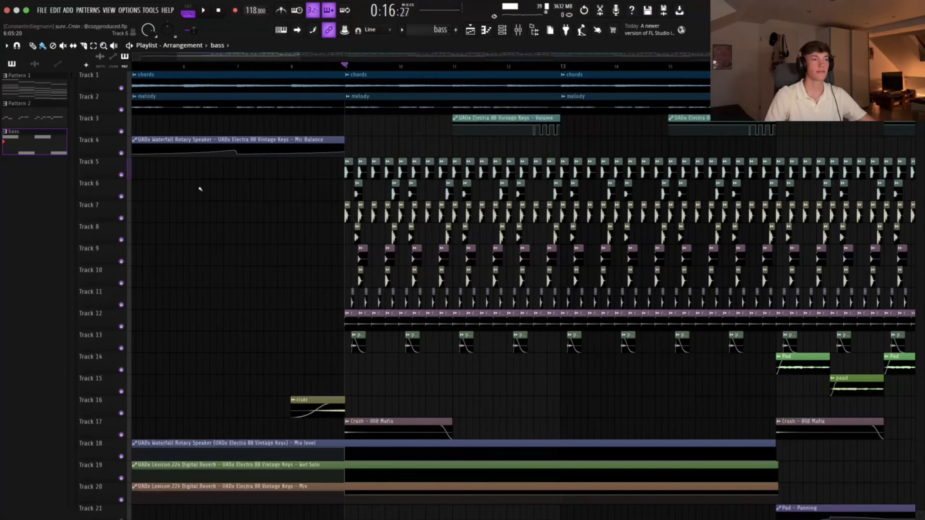
pyautogui.scroll(-3, 289, 128)
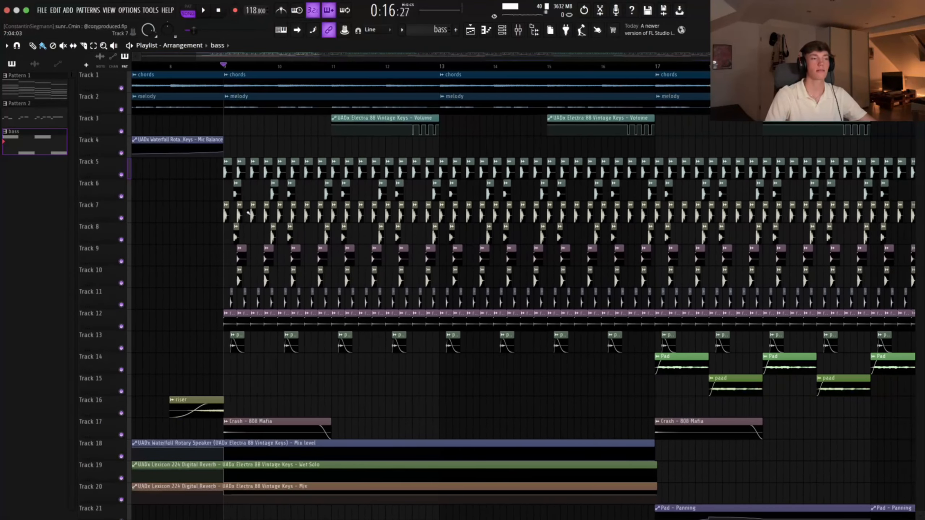
pyautogui.scroll(3, 297, 134)
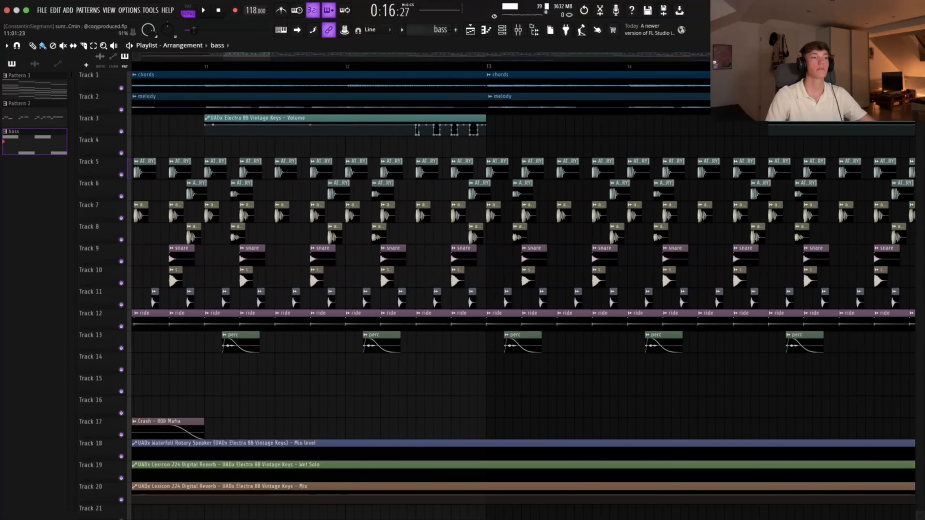
# - Solo the chords, melody and keys volume automation tracks and listen to them across bars 11 to 18
pyautogui.rightClick(121, 88)
pyautogui.moveTo(122, 110); pyautogui.dragTo(121, 131)
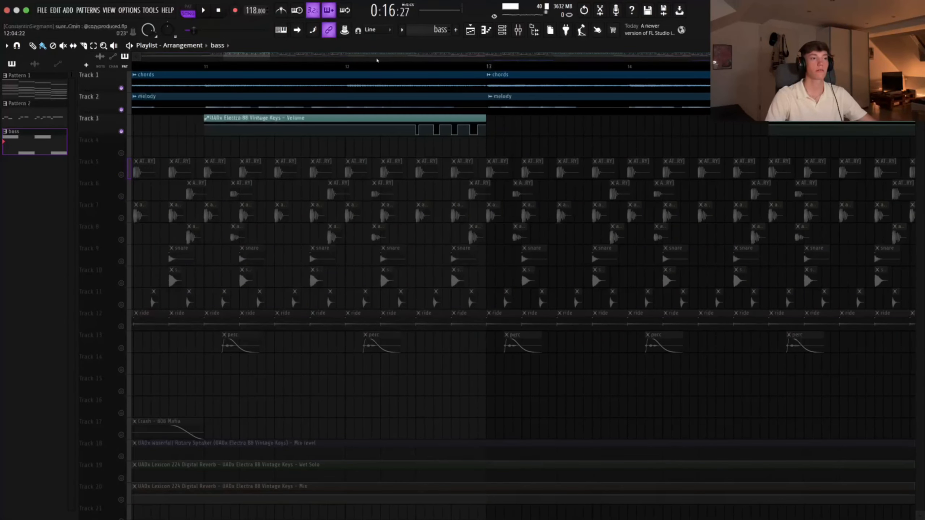
pyautogui.press('space')
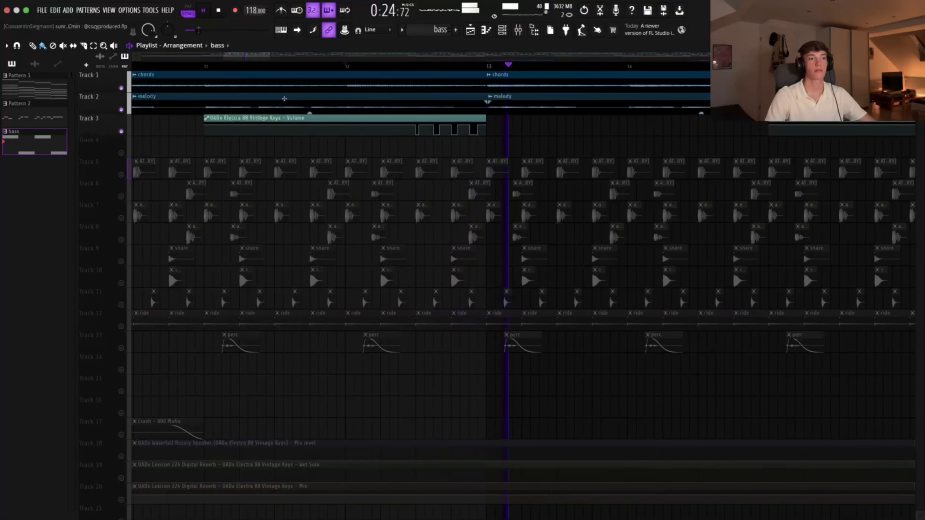
pyautogui.scroll(-1, 332, 168)
pyautogui.scroll(-2, 326, 139)
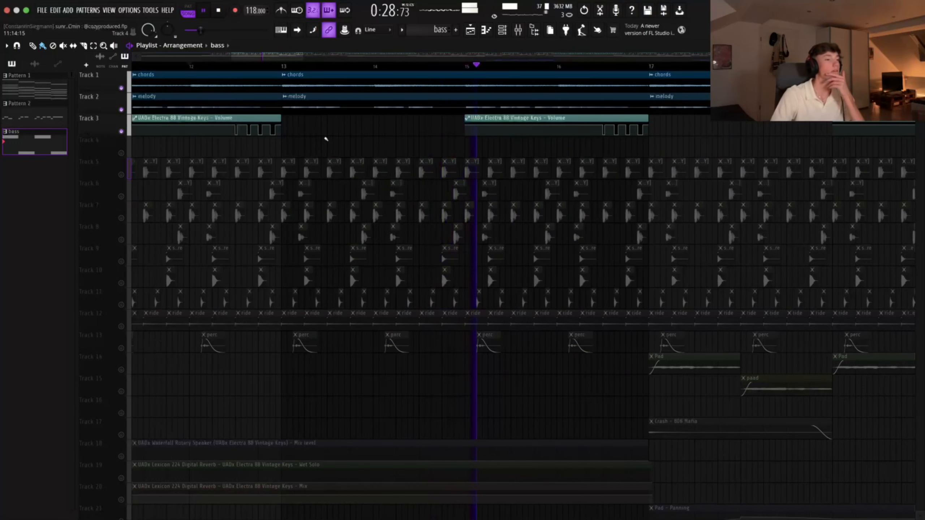
pyautogui.hscroll(3, 326, 138)
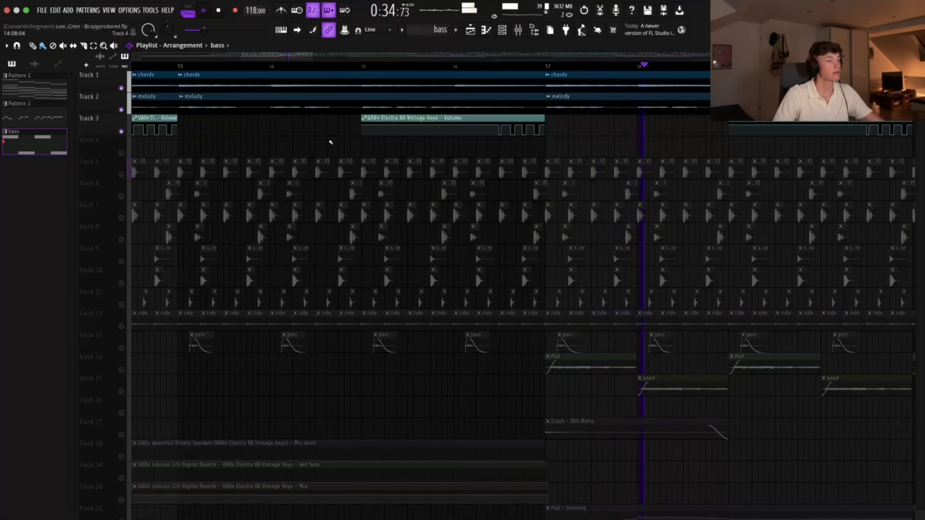
pyautogui.scroll(-4, 330, 142)
pyautogui.press('space')
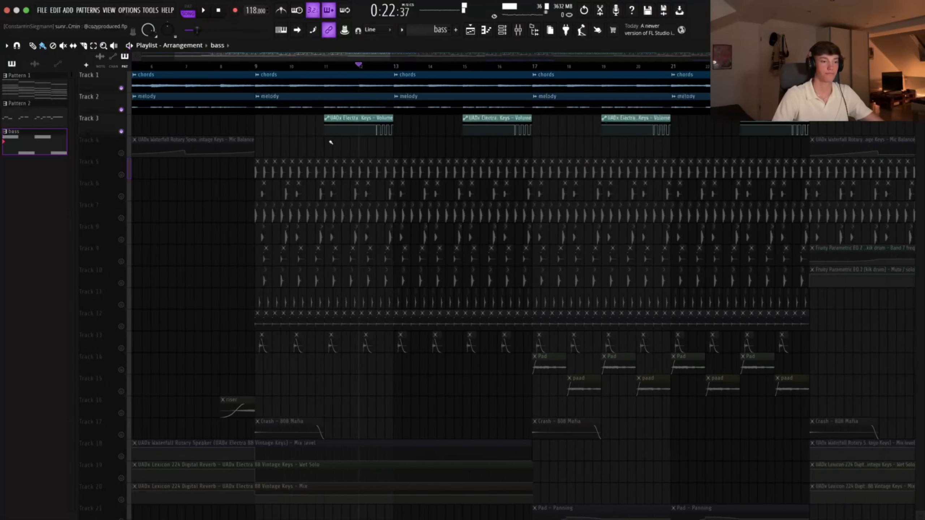
# - Restore all playlist tracks from solo and show the section where the pads enter at bar 17
pyautogui.scroll(-5, 330, 142)
pyautogui.scroll(3, 321, 71)
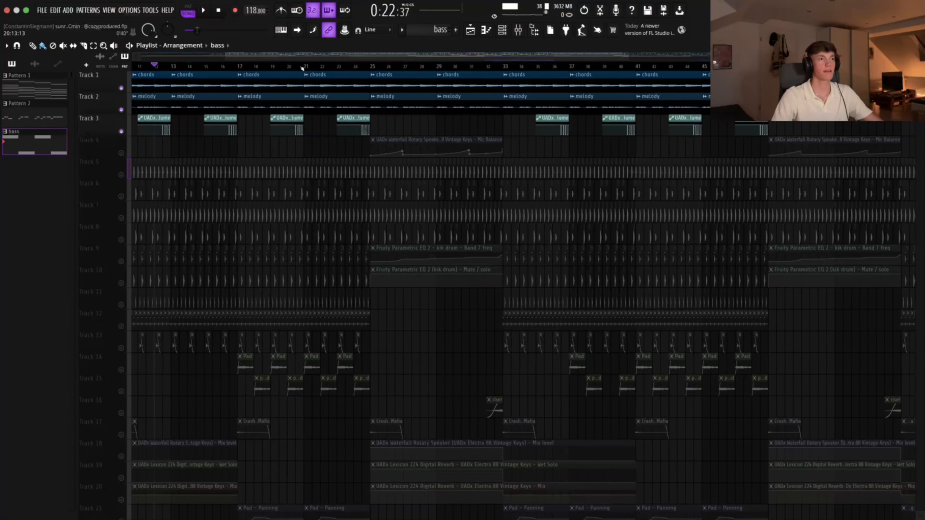
pyautogui.scroll(4, 302, 68)
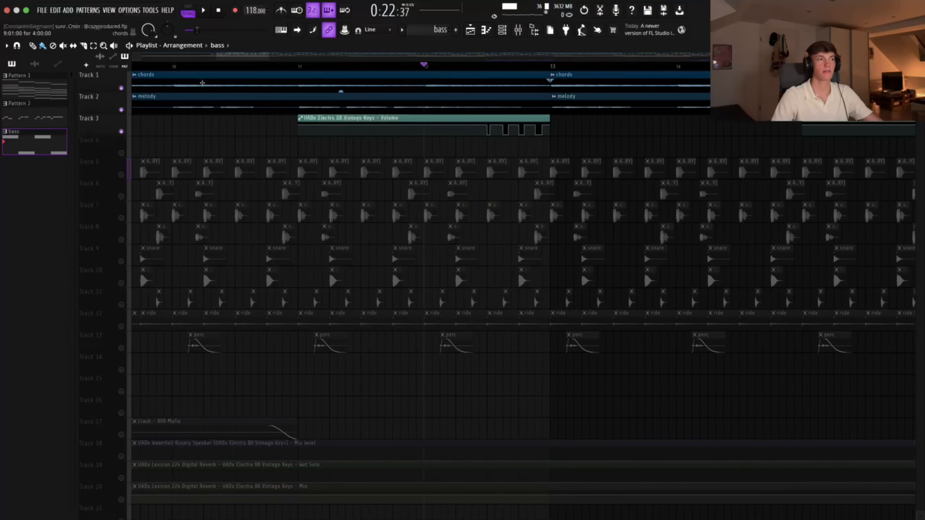
pyautogui.rightClick(122, 89)
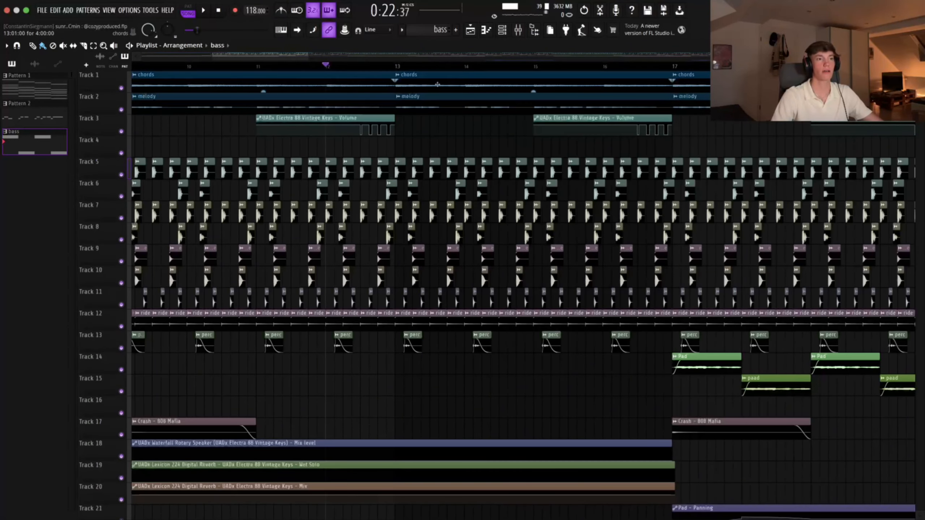
pyautogui.scroll(-5, 473, 182)
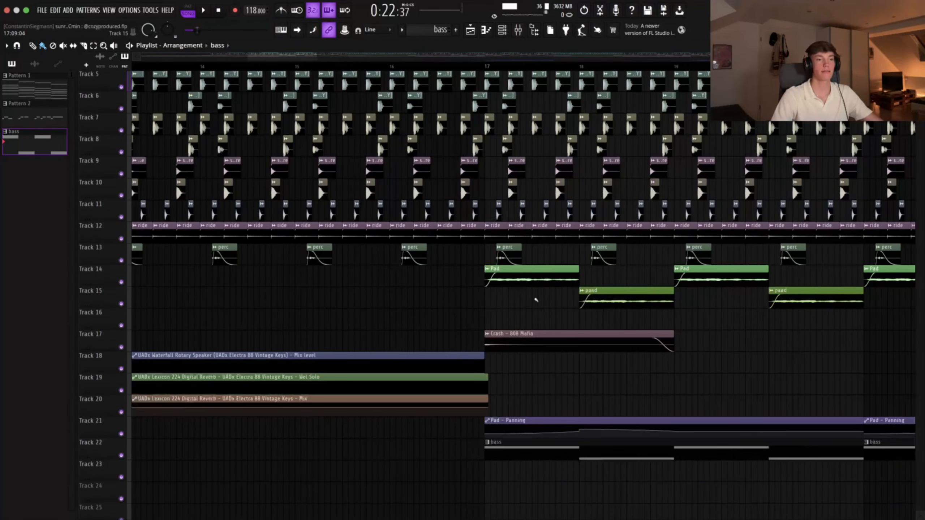
pyautogui.scroll(3, 514, 266)
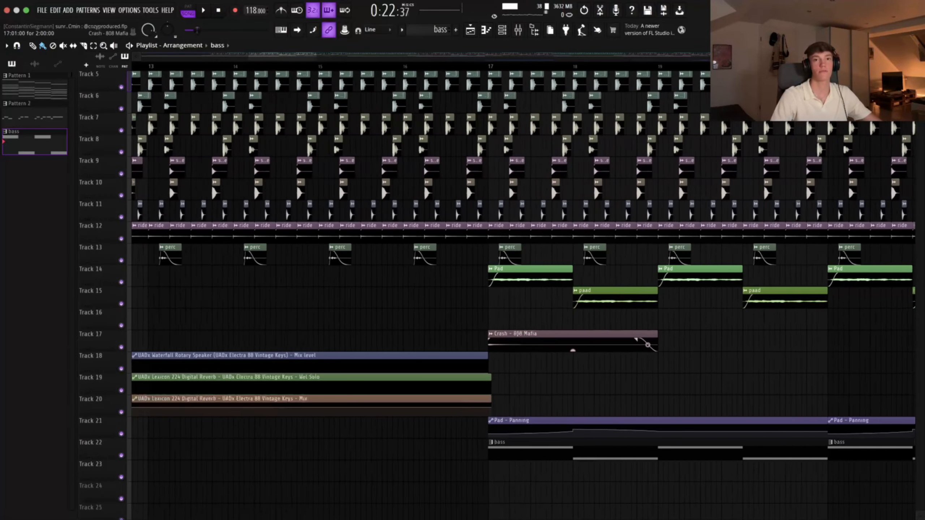
# - Inspect the audio clip settings of the Pad and paad samples
pyautogui.doubleClick(511, 278)
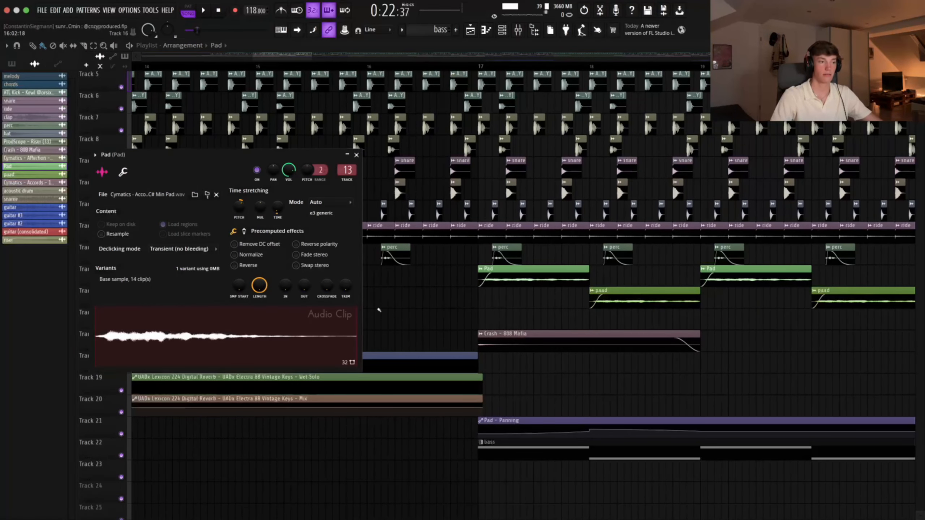
pyautogui.click(357, 155)
pyautogui.doubleClick(619, 299)
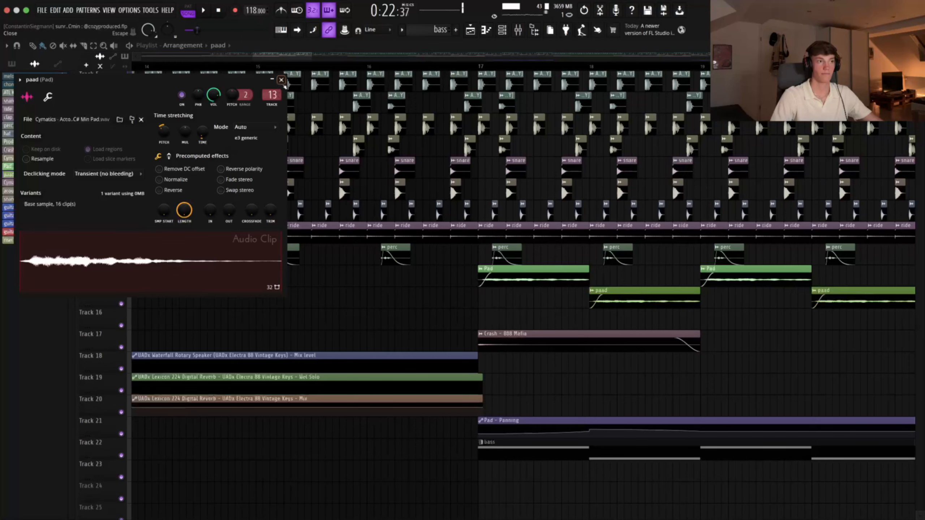
pyautogui.click(282, 81)
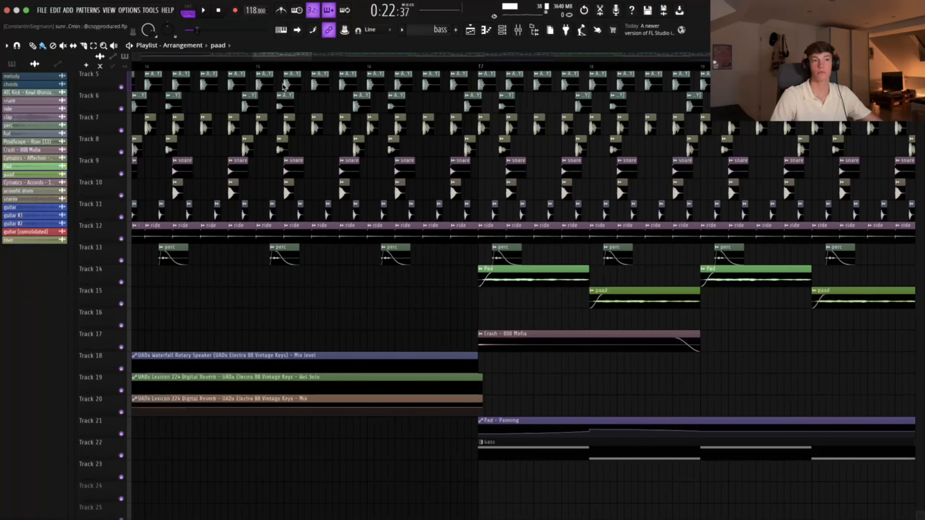
# - Listen to the bass pattern in the piano roll and return to the playlist
pyautogui.press('space')
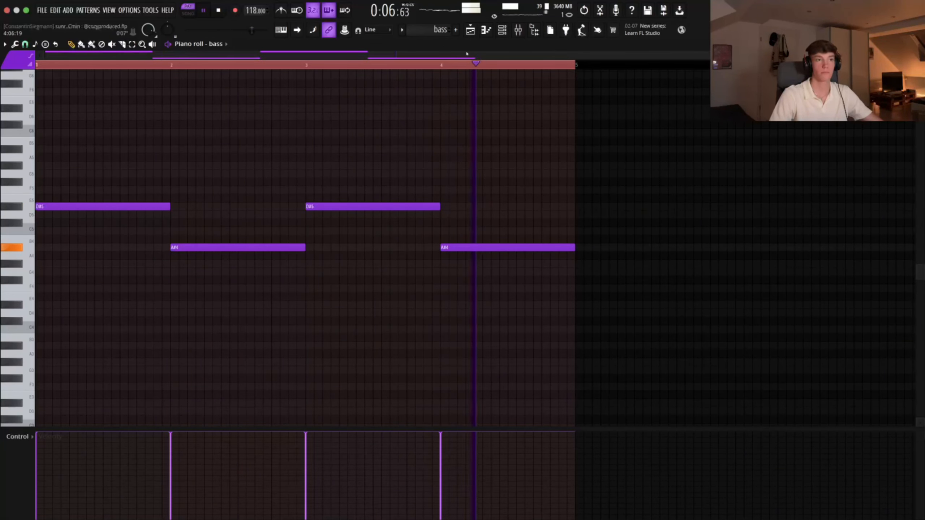
pyautogui.press('space')
pyautogui.click(470, 31)
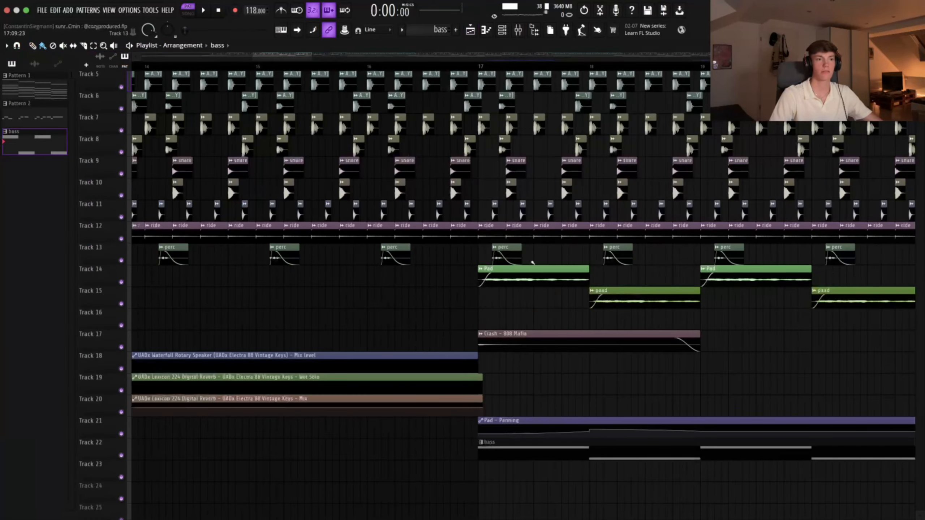
# - Solo the two pad tracks together with the bass track and the Pad - Panning automation track
pyautogui.scroll(-2, 436, 308)
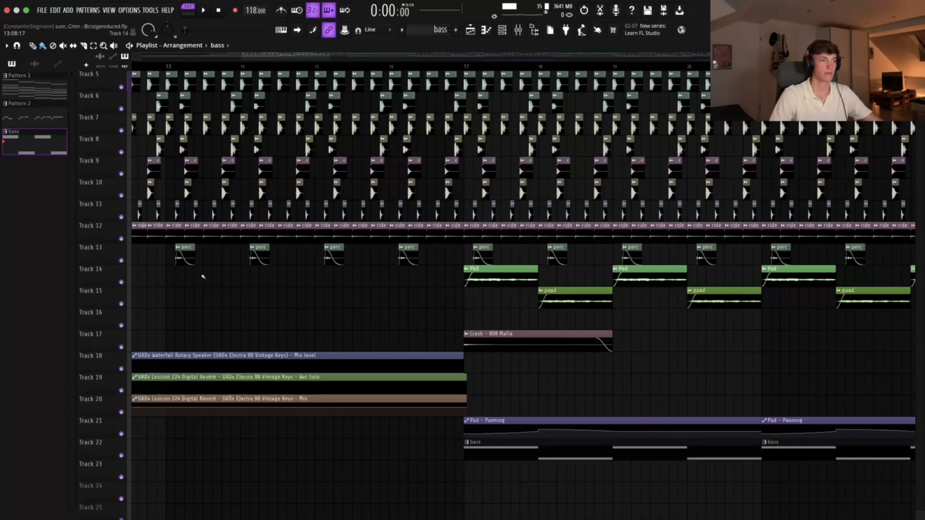
pyautogui.keyDown('ctrl'); pyautogui.click(122, 282); pyautogui.keyUp('ctrl')
pyautogui.click(121, 304)
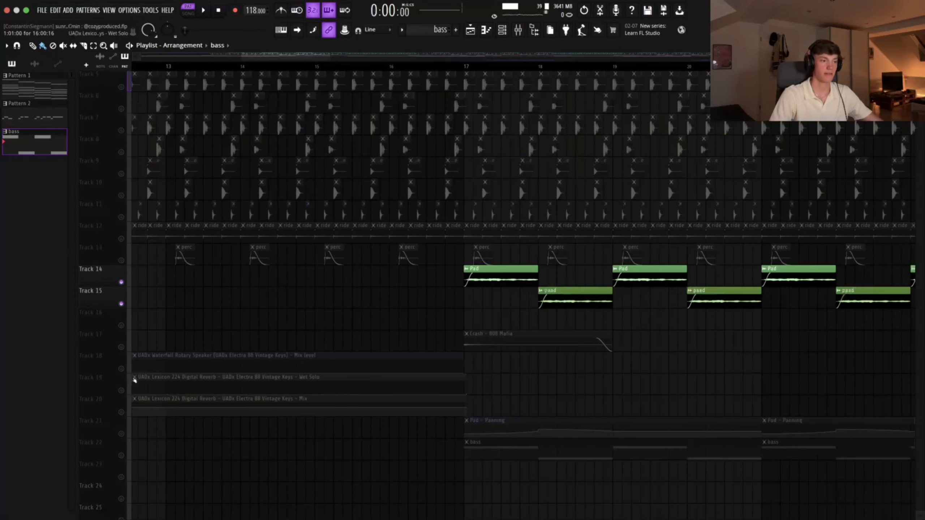
pyautogui.click(121, 456)
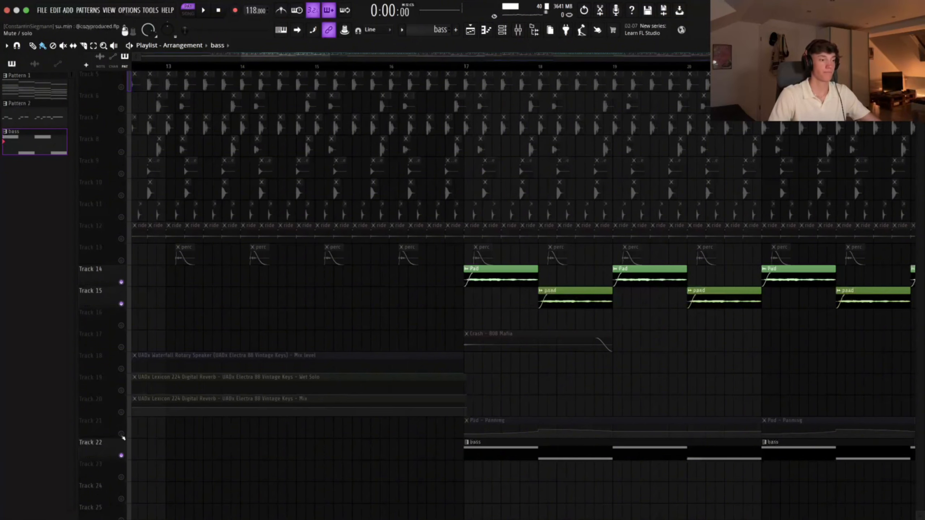
pyautogui.click(121, 434)
# - Play the soloed pads and bass from bar 17 through to bar 21
pyautogui.click(468, 67)
pyautogui.press('space')
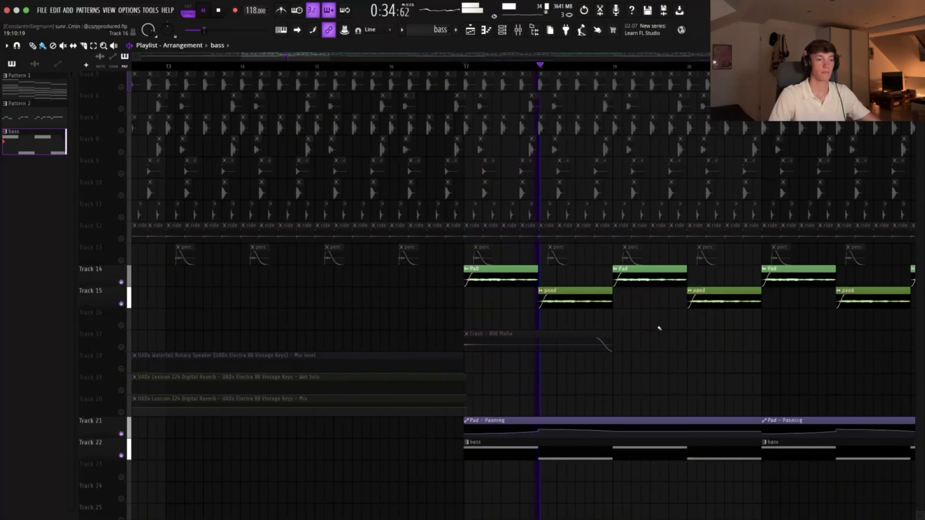
pyautogui.keyDown('ctrl'); pyautogui.scroll(2, 660, 329); pyautogui.keyUp('ctrl')
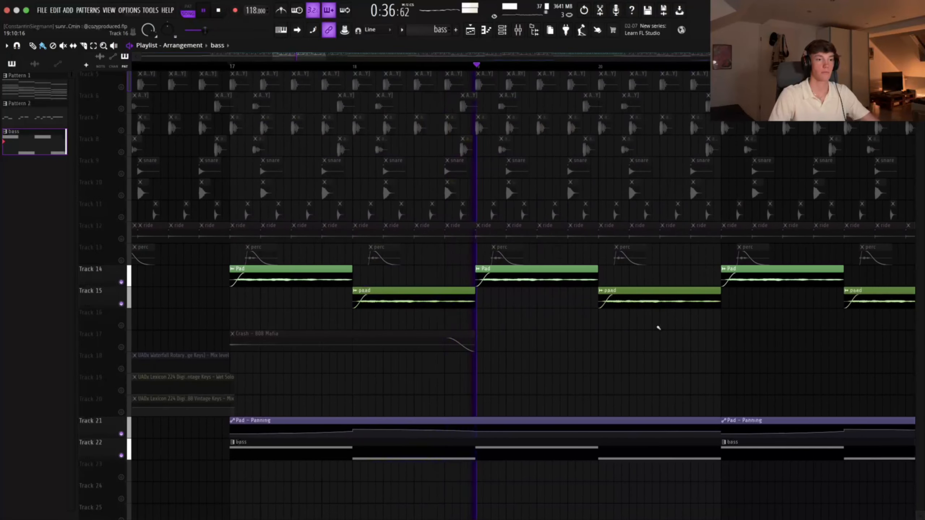
pyautogui.keyDown('ctrl'); pyautogui.scroll(-2, 661, 346); pyautogui.keyUp('ctrl')
pyautogui.keyDown('ctrl'); pyautogui.scroll(2, 662, 345); pyautogui.keyUp('ctrl')
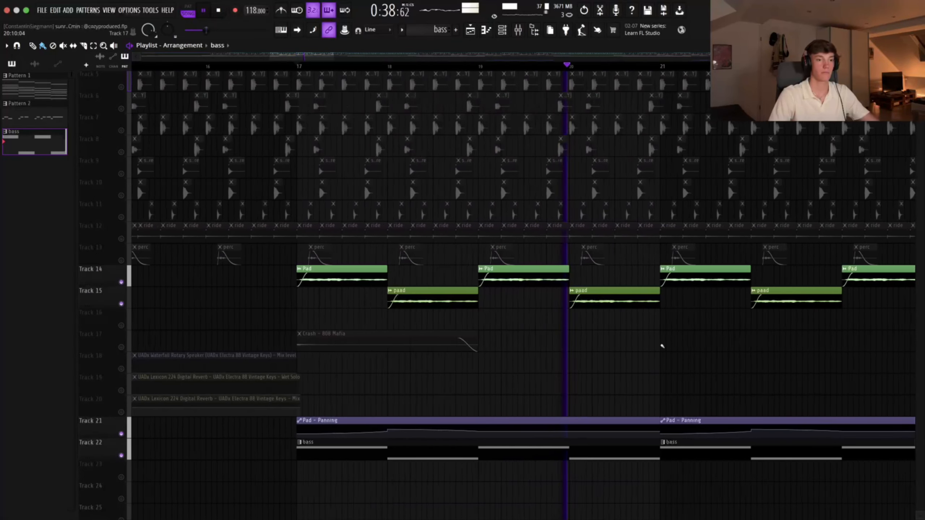
pyautogui.keyDown('ctrl'); pyautogui.scroll(-2, 664, 355); pyautogui.keyUp('ctrl')
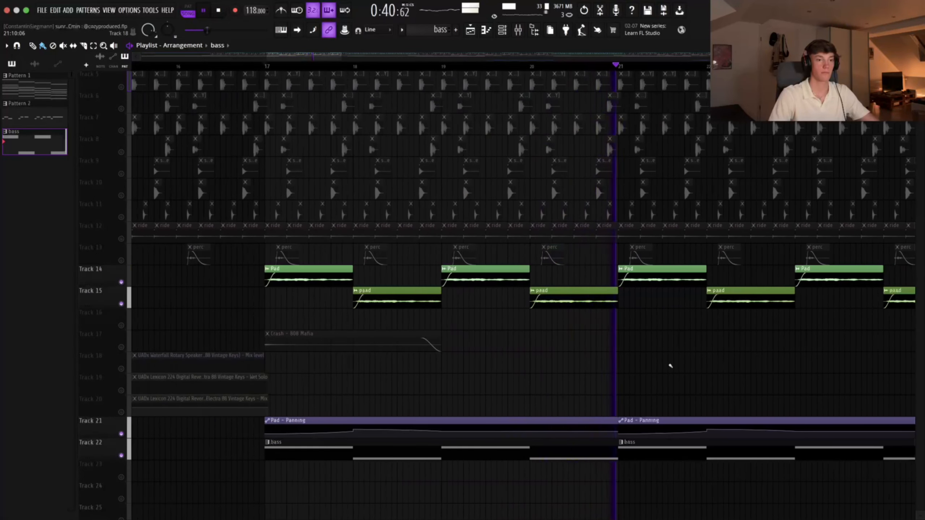
pyautogui.press('space')
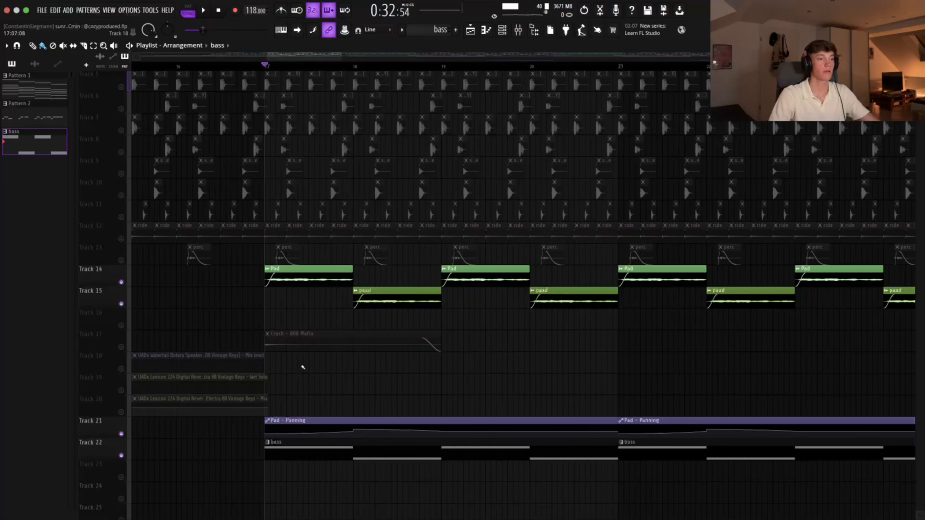
# - Examine the Pad - Panning automation and the alternating Pad and paad clips up to bar 25, listening from bar 17
pyautogui.keyDown('ctrl'); pyautogui.scroll(1, 295, 390); pyautogui.keyUp('ctrl')
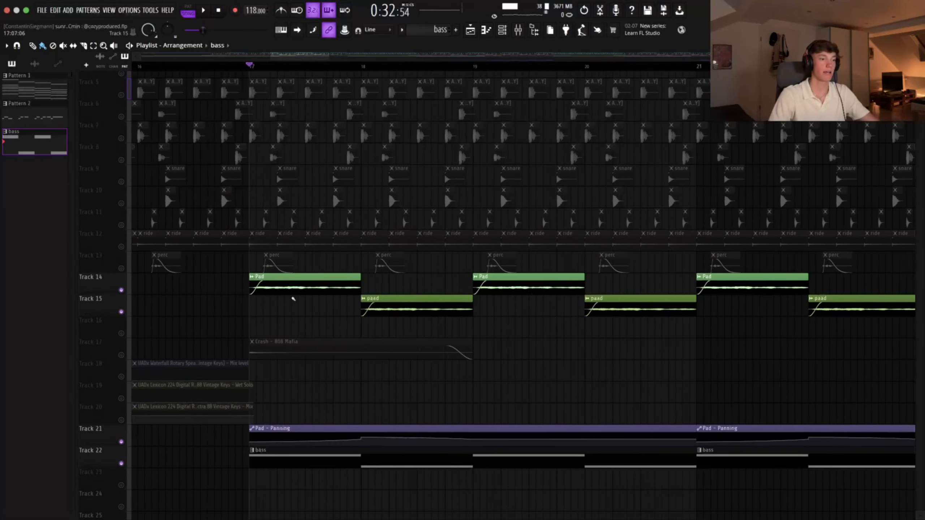
pyautogui.keyDown('ctrl'); pyautogui.scroll(1, 297, 413); pyautogui.keyUp('ctrl')
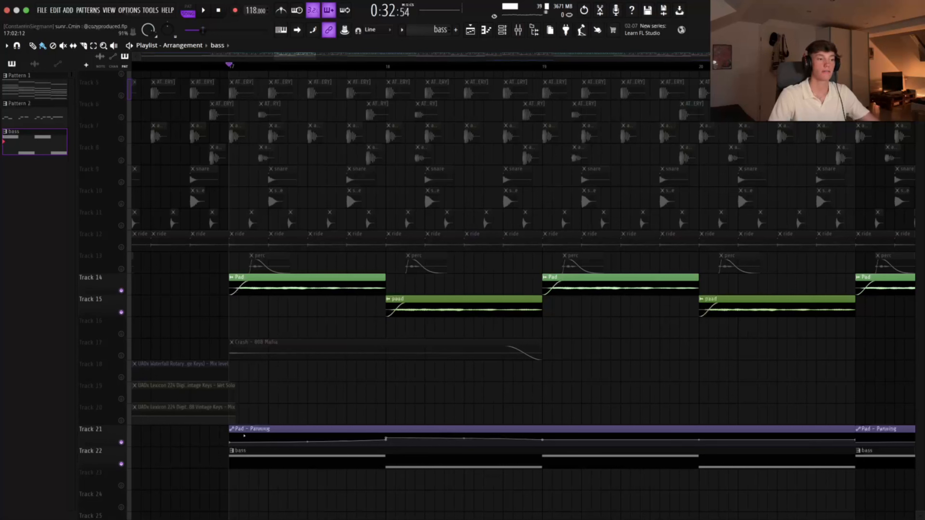
pyautogui.press('space')
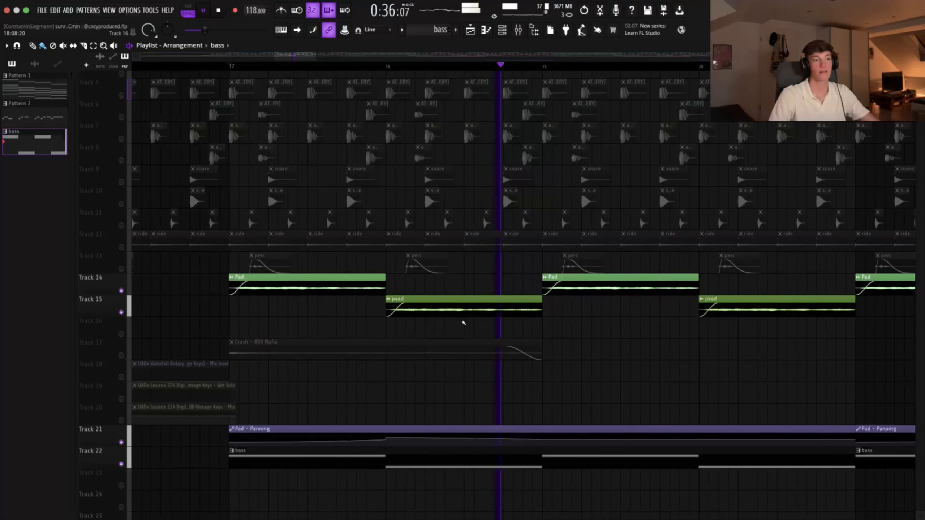
pyautogui.press('space')
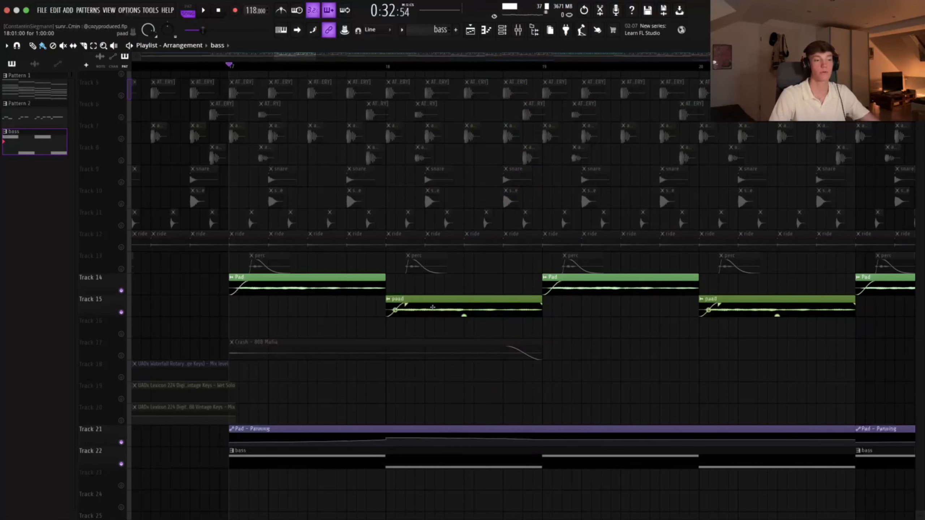
pyautogui.hscroll(3, 457, 301)
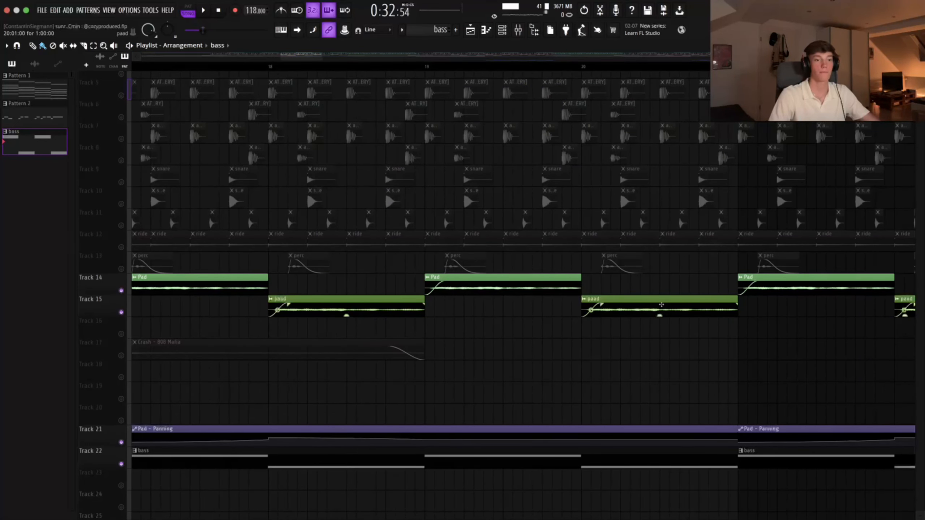
pyautogui.scroll(-6, 612, 295)
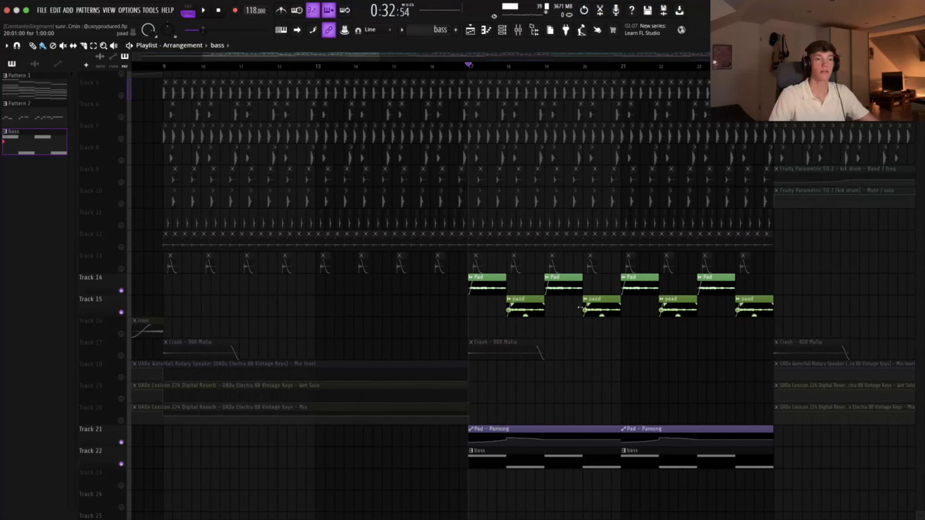
pyautogui.scroll(4, 538, 348)
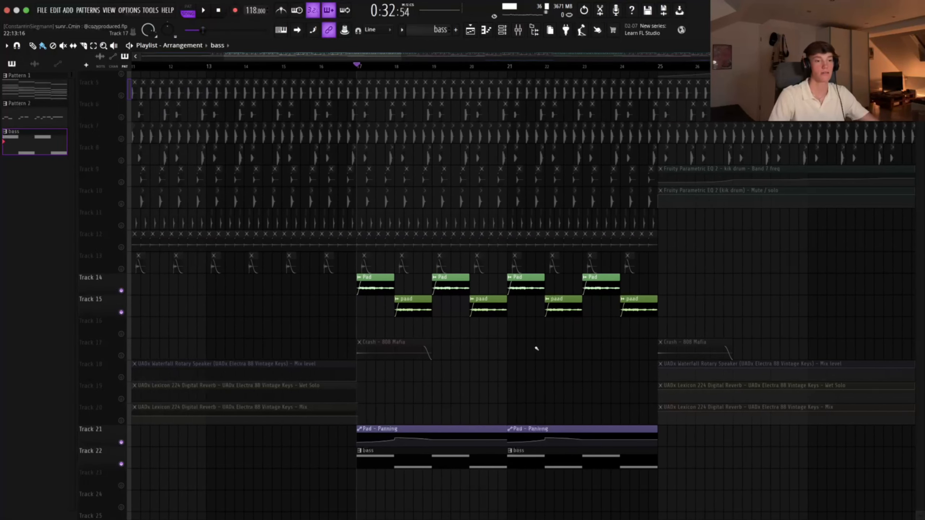
pyautogui.scroll(-2, 492, 292)
# - Show the Pad track's effects in the mixer and listen from bar 17 with all five effects bypassed
pyautogui.press('F9')
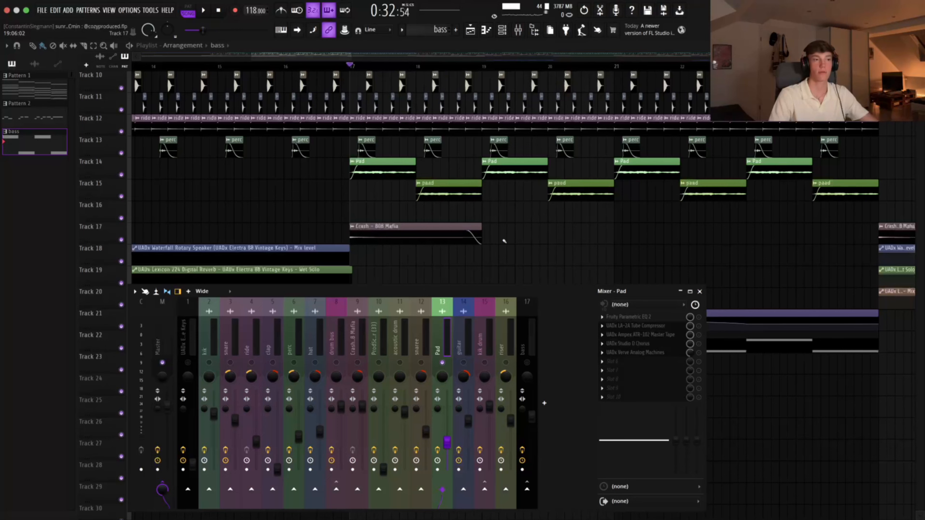
pyautogui.press('space')
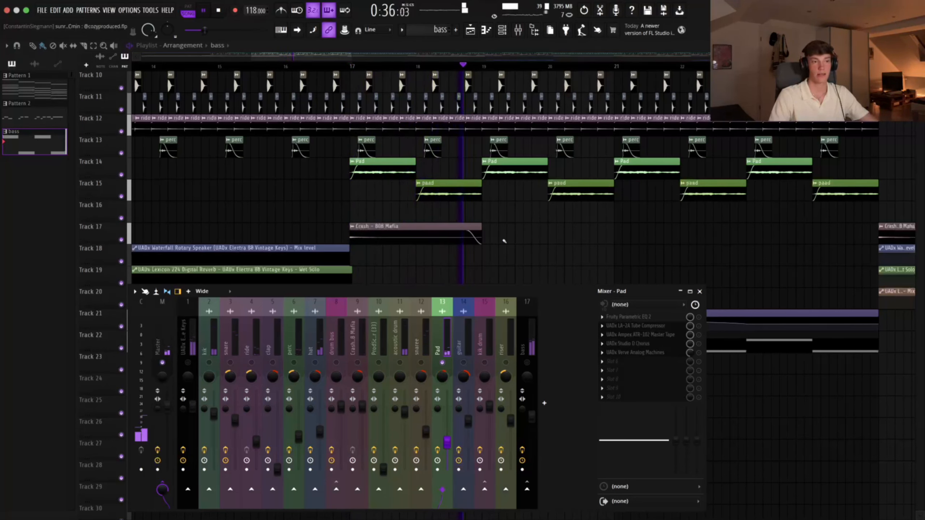
pyautogui.press('space')
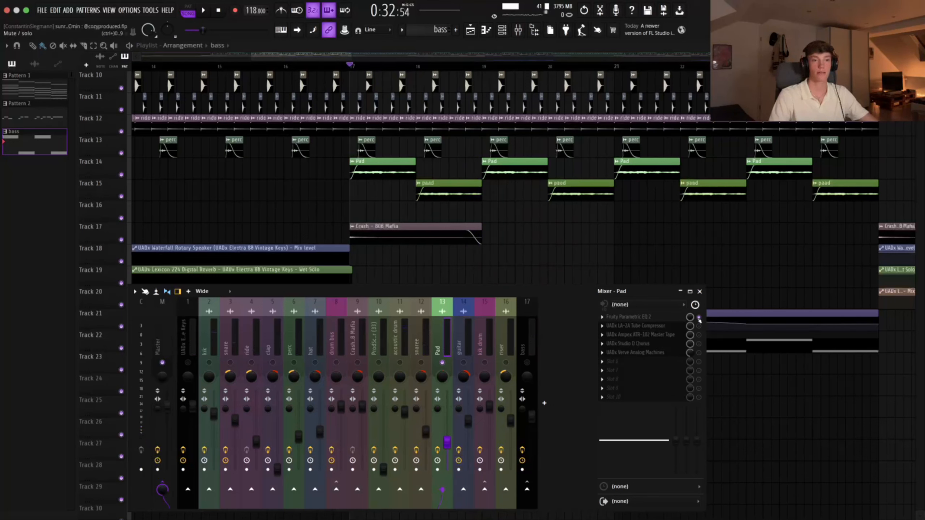
# - Enable the Pad track's Fruity Parametric EQ 2, LA-2A compressor and Ampex ATR-102 tape in turn, listening from bar 17
pyautogui.press('space')
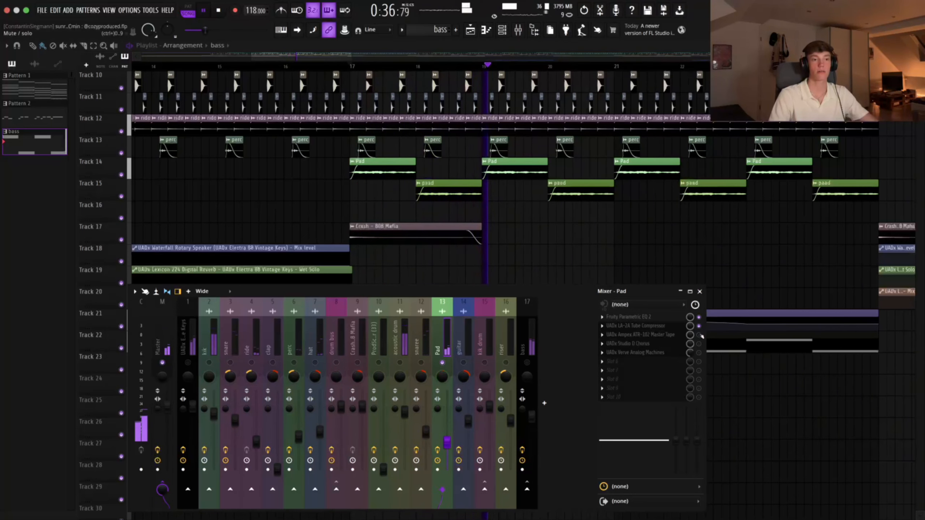
pyautogui.press('space')
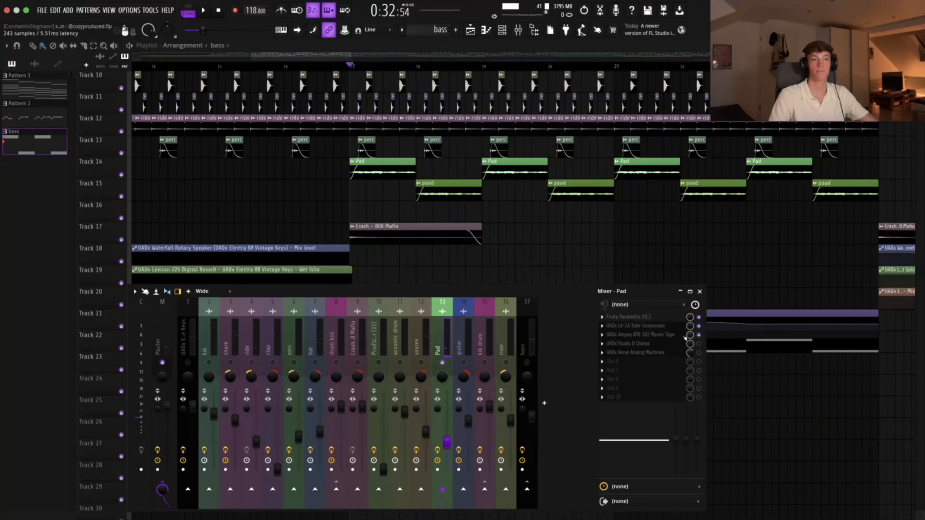
pyautogui.press('space')
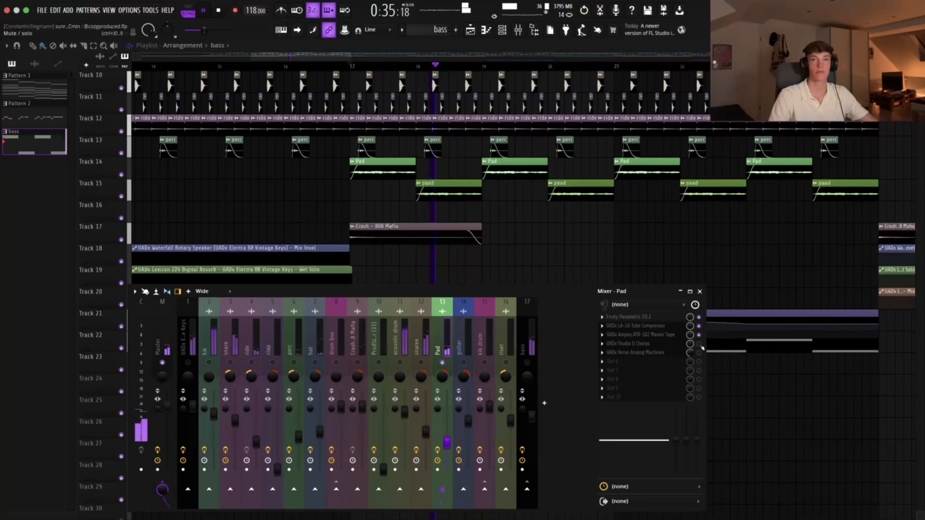
pyautogui.press('space')
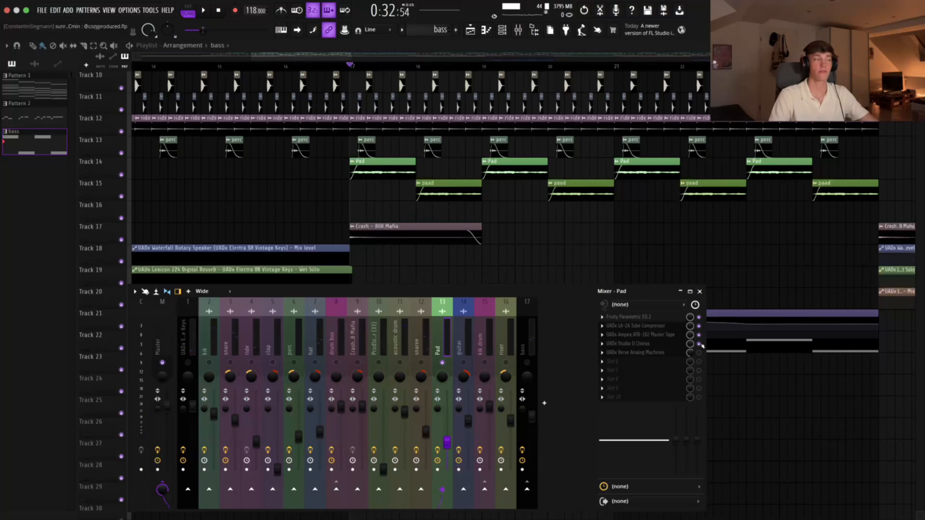
# - Enable the Pad track's Studio D Chorus and Verve Analog Machines effects, listening from bar 17 with each one added
pyautogui.press('space')
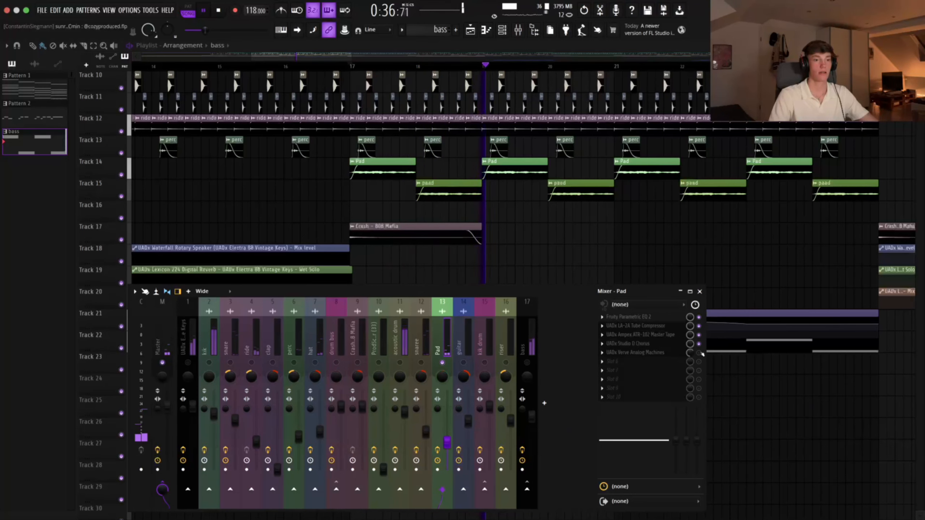
pyautogui.press('space')
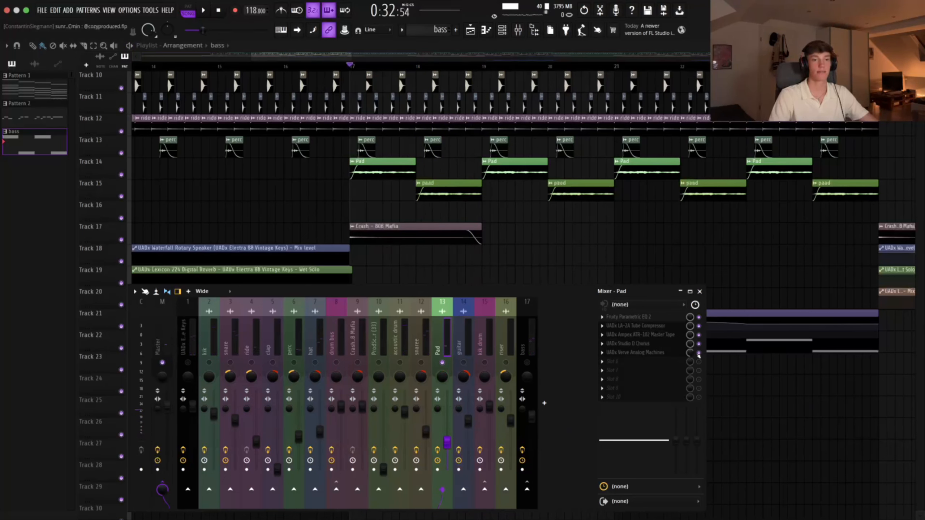
pyautogui.press('space')
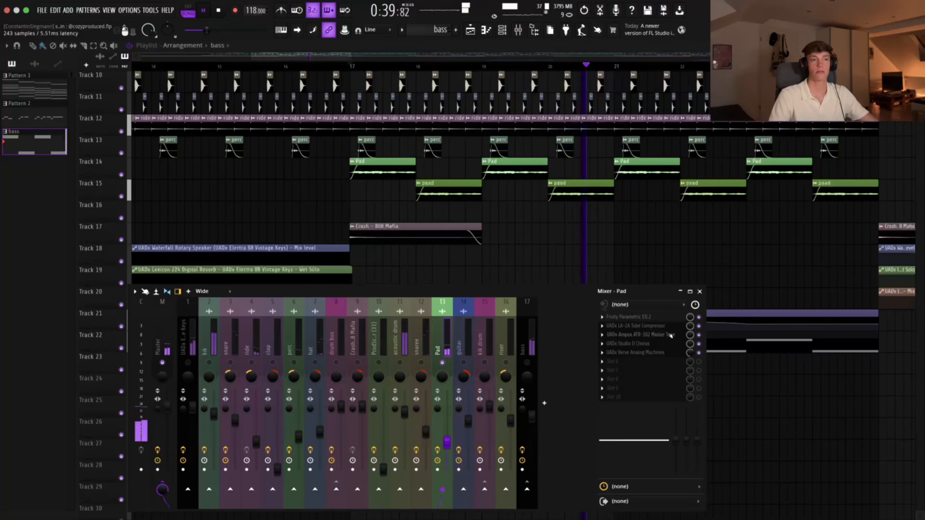
pyautogui.press('space')
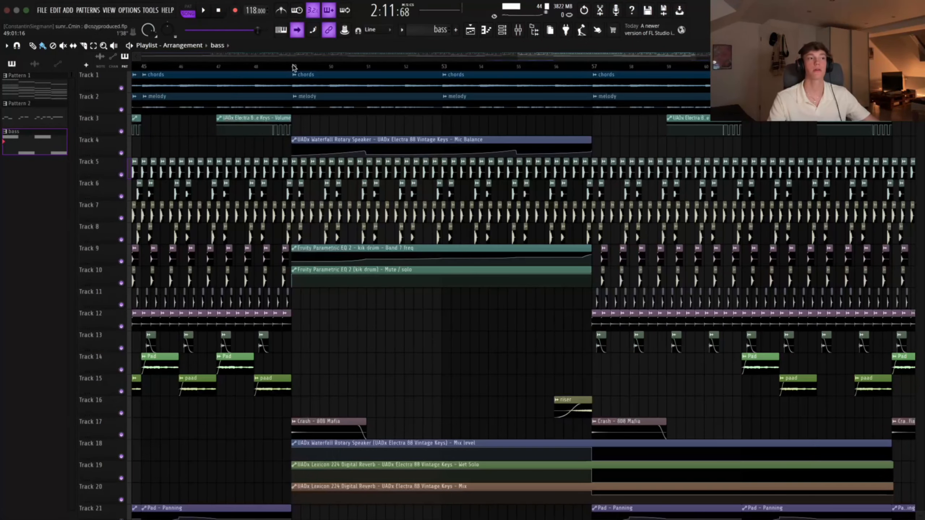
# - Select the breakdown section from bar 49 to bar 57 across the playlist tracks and examine its clips
pyautogui.moveTo(294, 67); pyautogui.dragTo(596, 93)
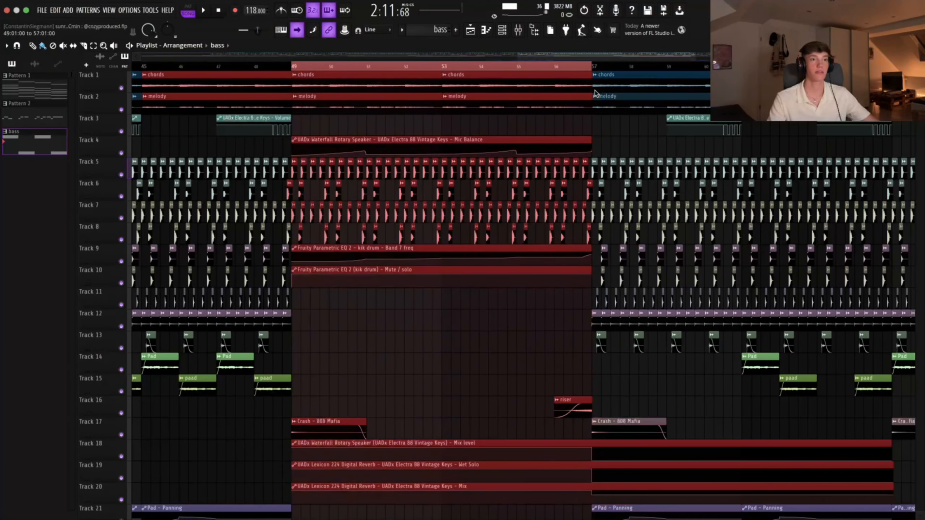
pyautogui.scroll(-5, 432, 351)
pyautogui.scroll(5, 432, 351)
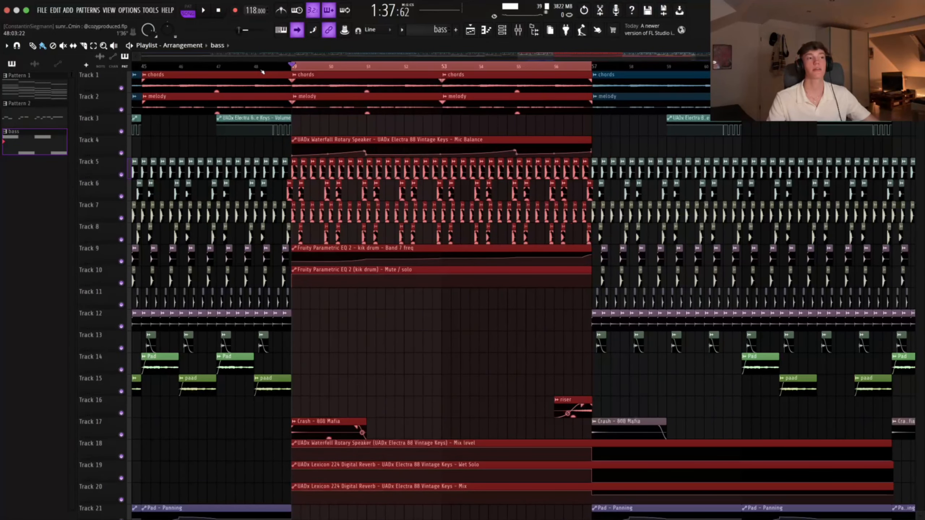
pyautogui.scroll(2, 449, 283)
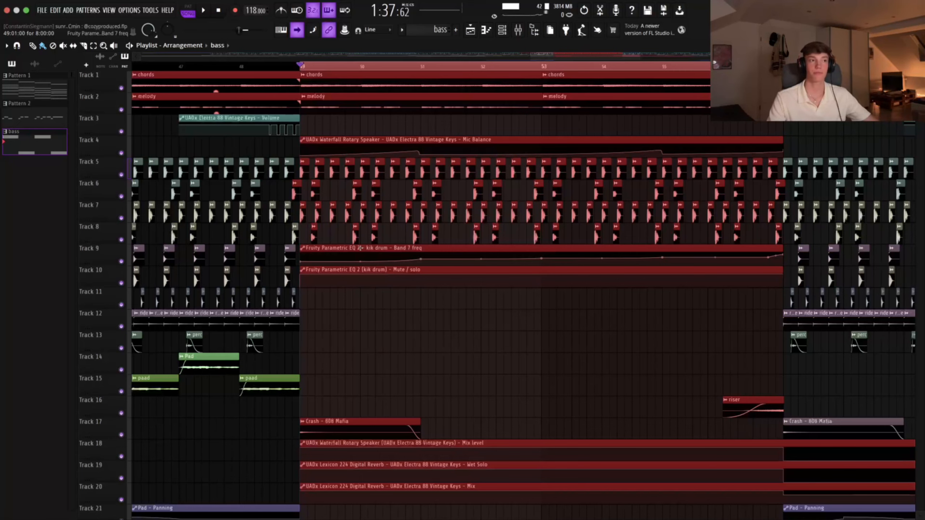
# - Play the breakdown from bar 49 while examining its crash, riser, rotary speaker and reverb automation clips on tracks 16 to 20
pyautogui.press('space')
pyautogui.scroll(-3, 411, 314)
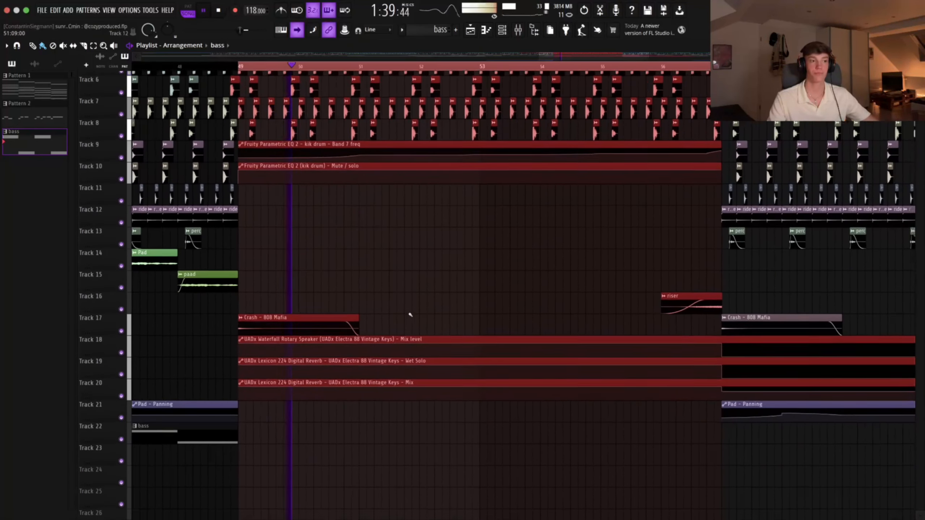
pyautogui.scroll(-2, 410, 315)
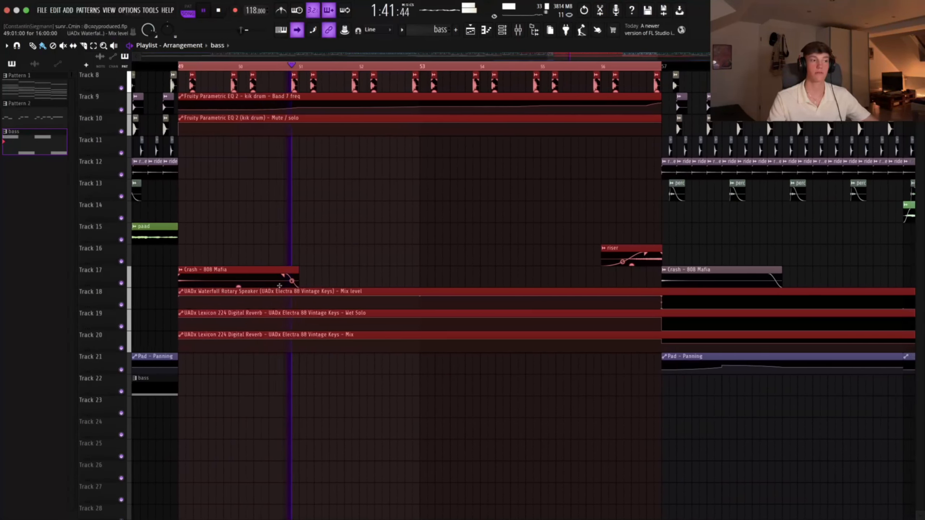
# - Select the kik drum EQ Band 7 freq automation clip on Track 9 and listen to the breakdown from bar 55
pyautogui.scroll(5, 280, 286)
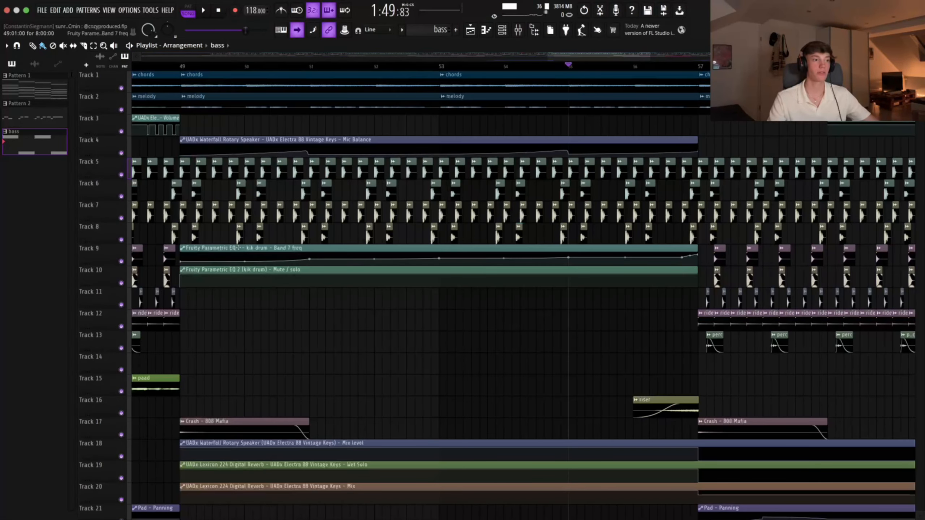
pyautogui.click(243, 251)
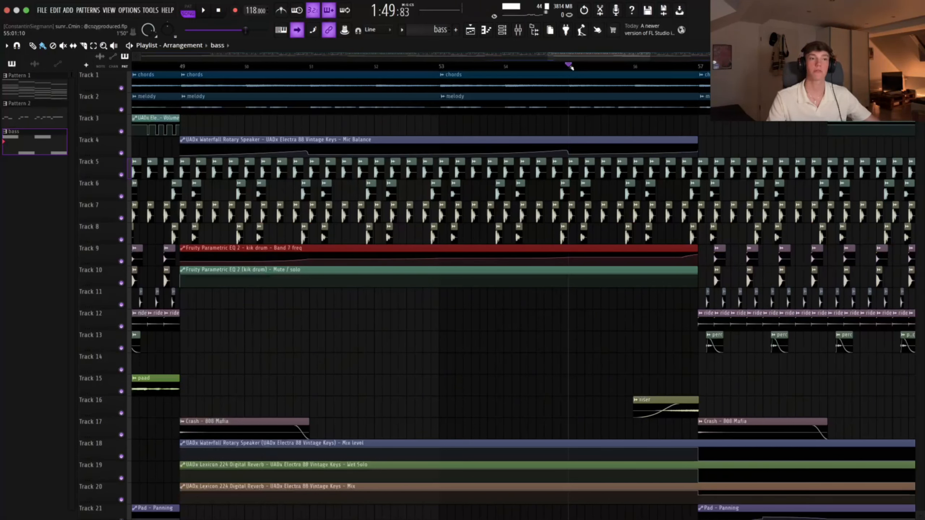
pyautogui.press('space')
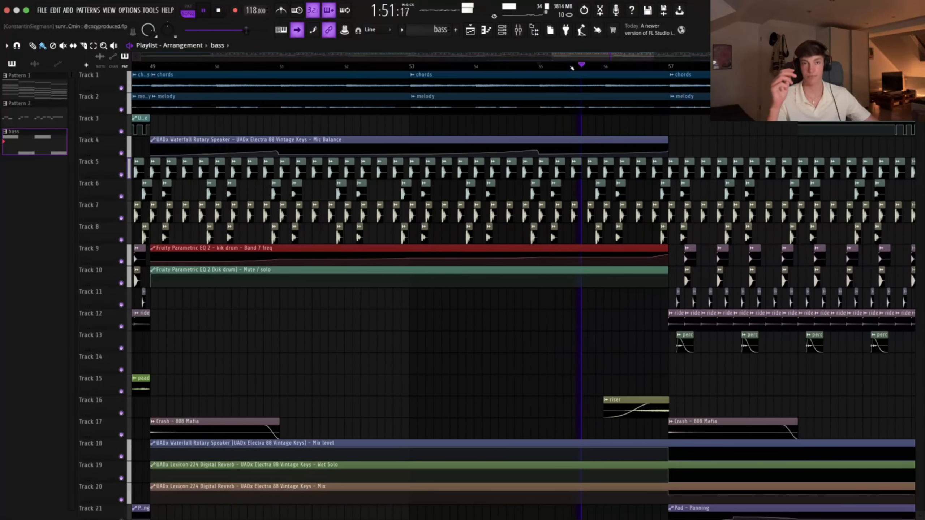